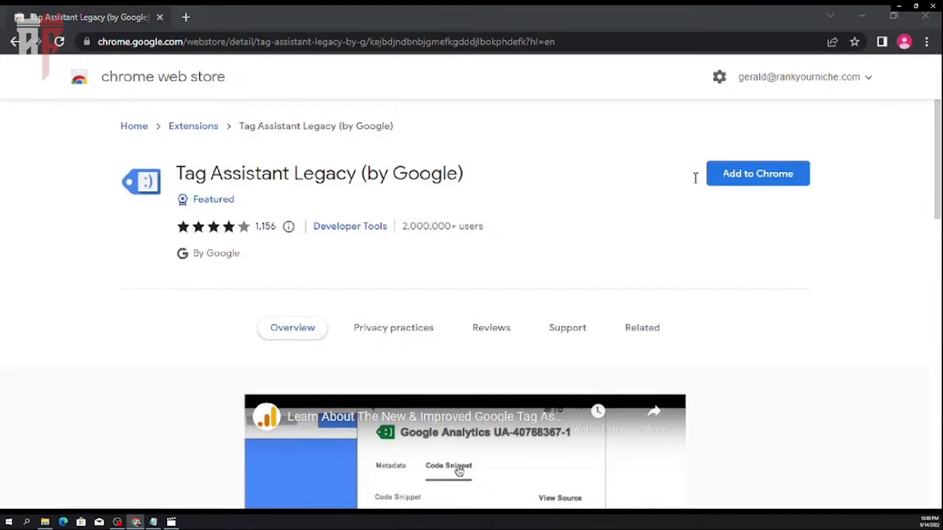
# - Add the Tag Assistant Legacy (by Google) extension to Chrome from its web store page
pyautogui.click(688, 173)
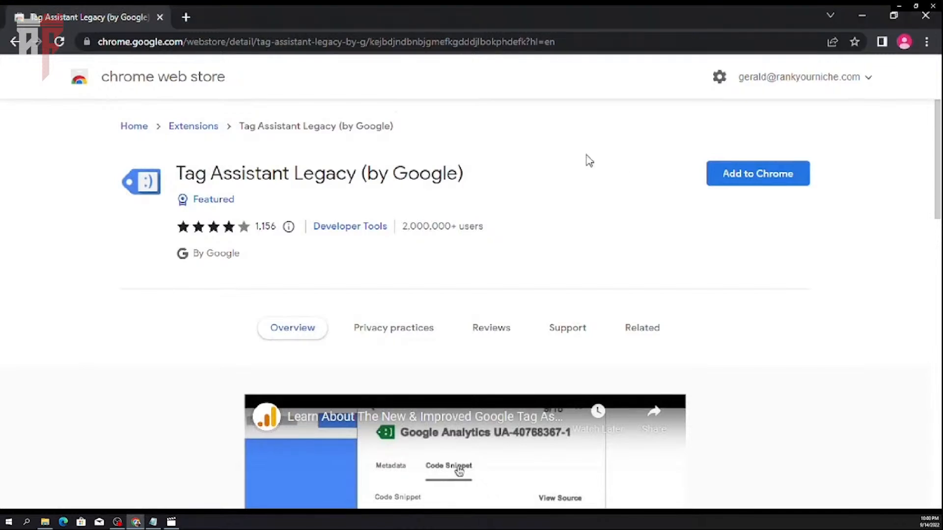
pyautogui.click(746, 173)
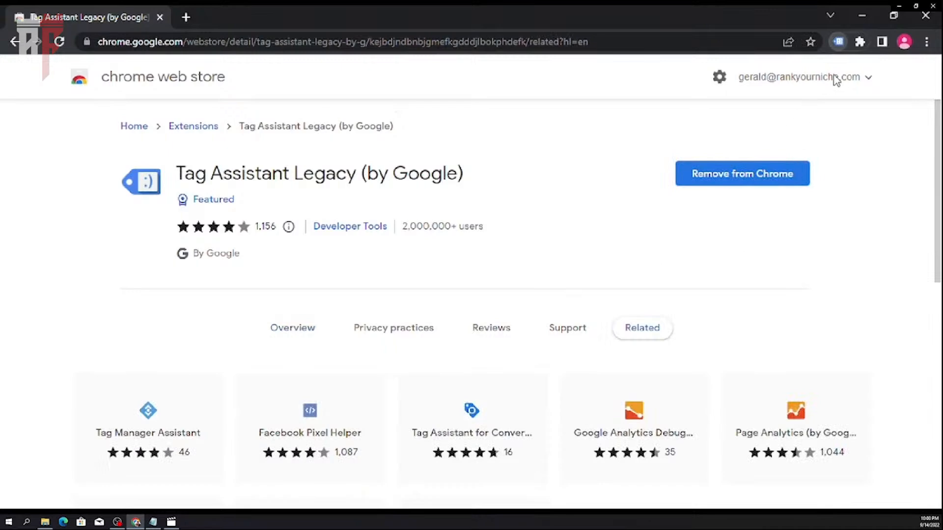
# - Open rankyourniche.com in a new browser tab and close the web store tab
pyautogui.click(186, 16)
pyautogui.click(158, 17)
pyautogui.click(171, 46)
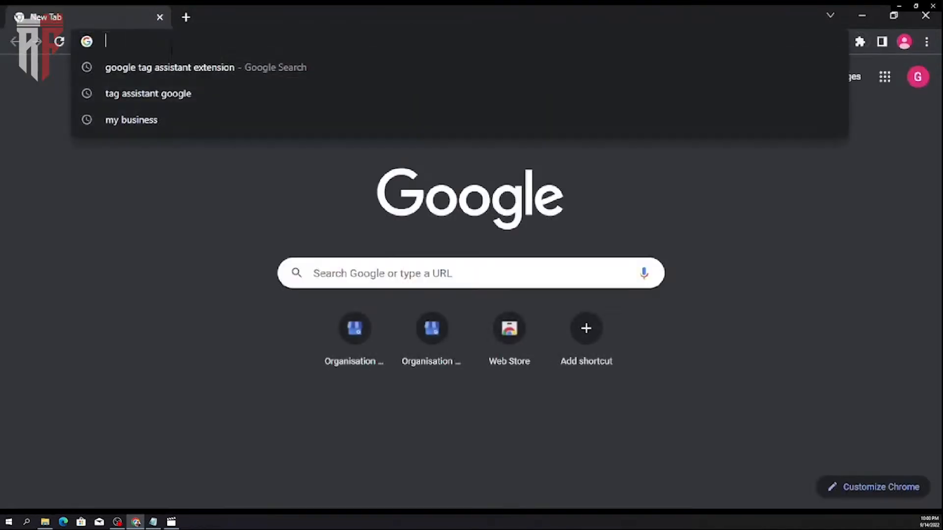
pyautogui.write('rankyourniche.com')
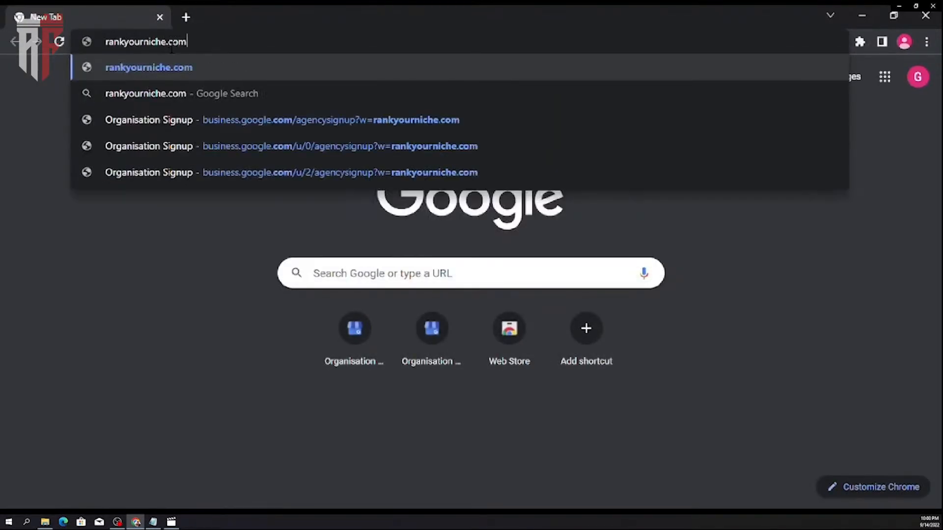
pyautogui.press('Return')
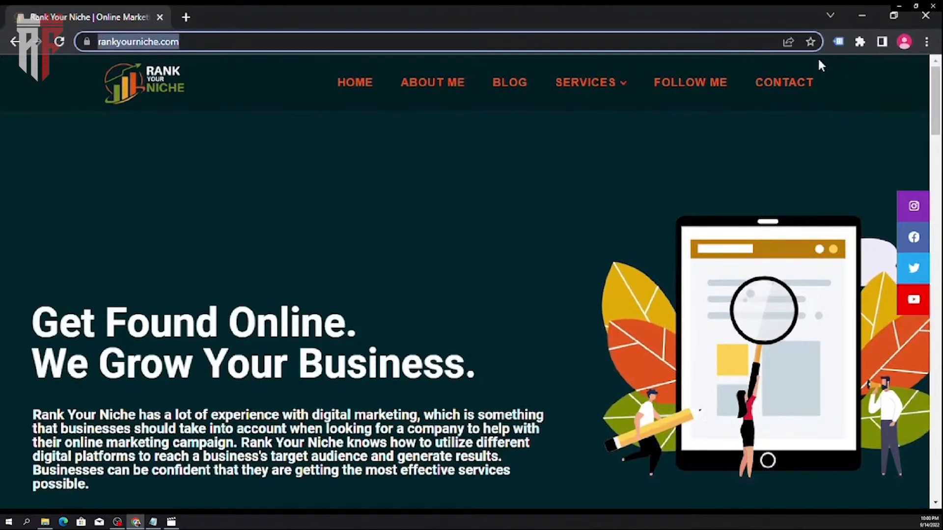
# - Start a Tag Assistant recording on the rankyourniche.com home page and reload the page to capture its tags
pyautogui.click(835, 45)
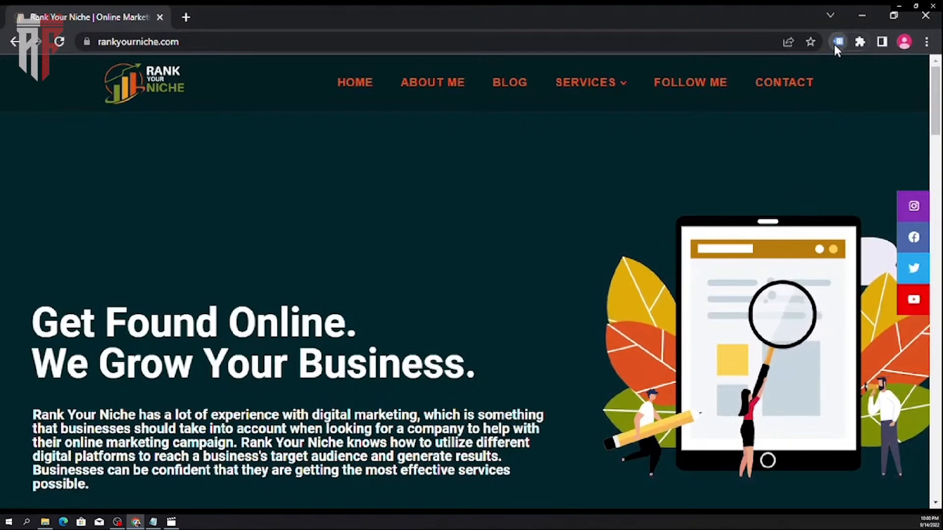
pyautogui.click(641, 187)
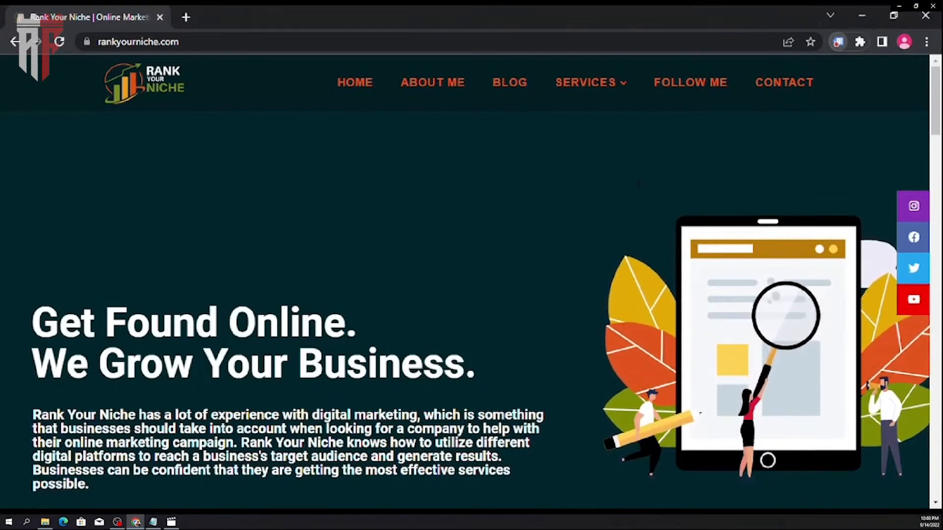
pyautogui.click(339, 44)
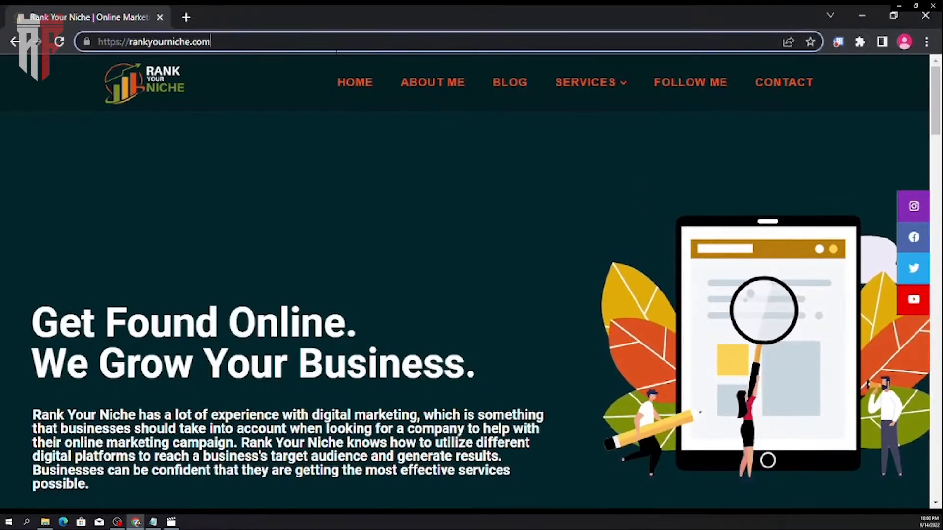
pyautogui.click(60, 42)
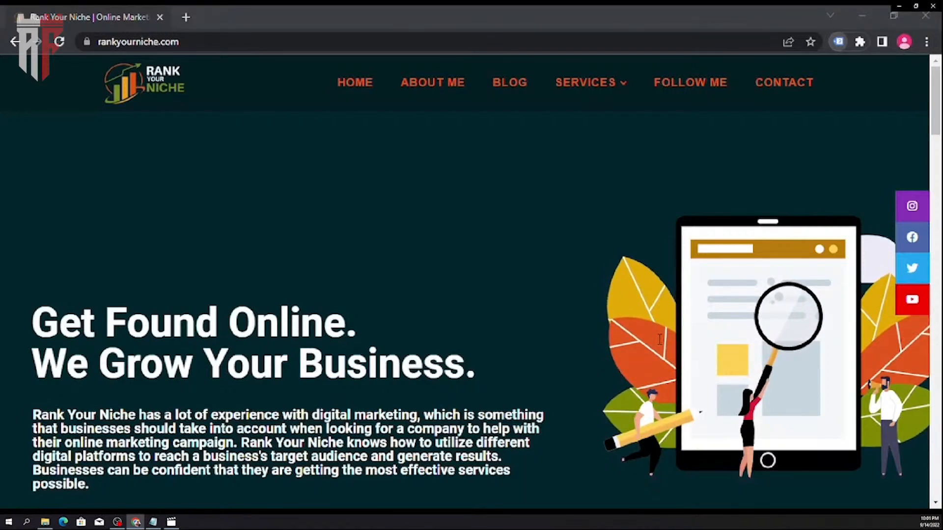
# - Open the Tag Assistant recording report, dismiss its introduction and show the Google Analytics report for the listed property
pyautogui.click(608, 206)
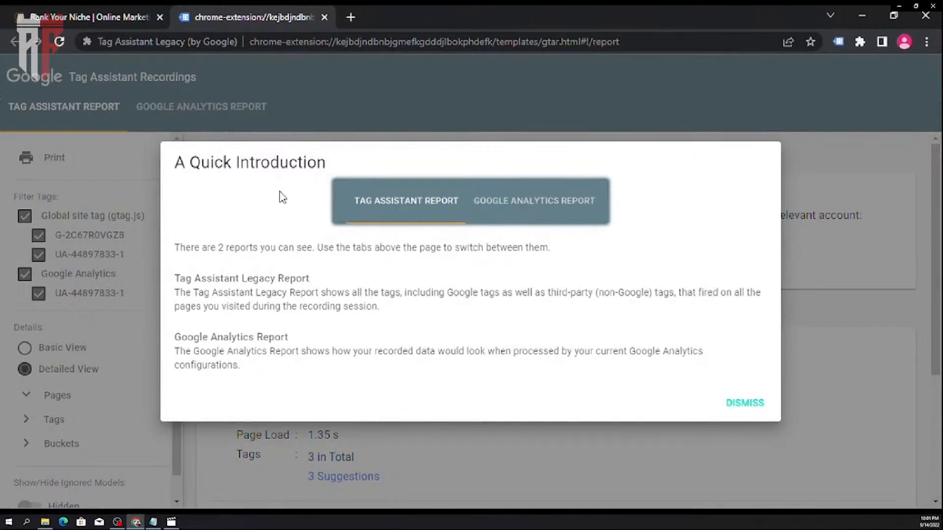
pyautogui.click(745, 403)
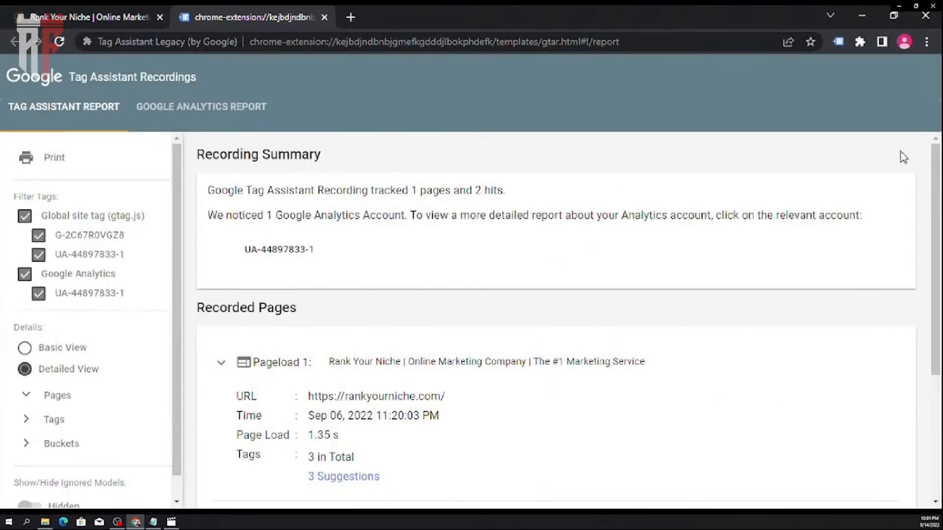
pyautogui.click(237, 114)
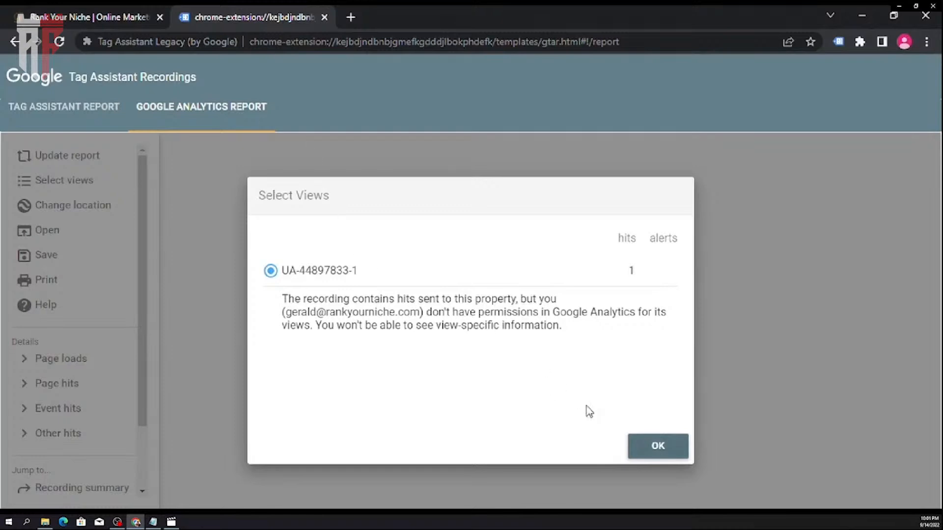
pyautogui.click(638, 439)
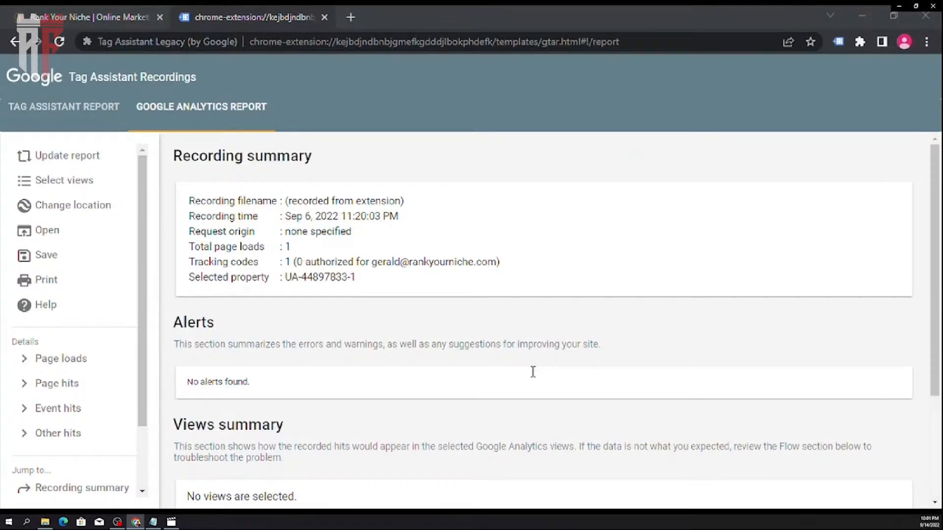
# - Review the Google Analytics report's summary, alerts, views and flow sections, and reconfirm the property in Select Views
pyautogui.click(525, 366)
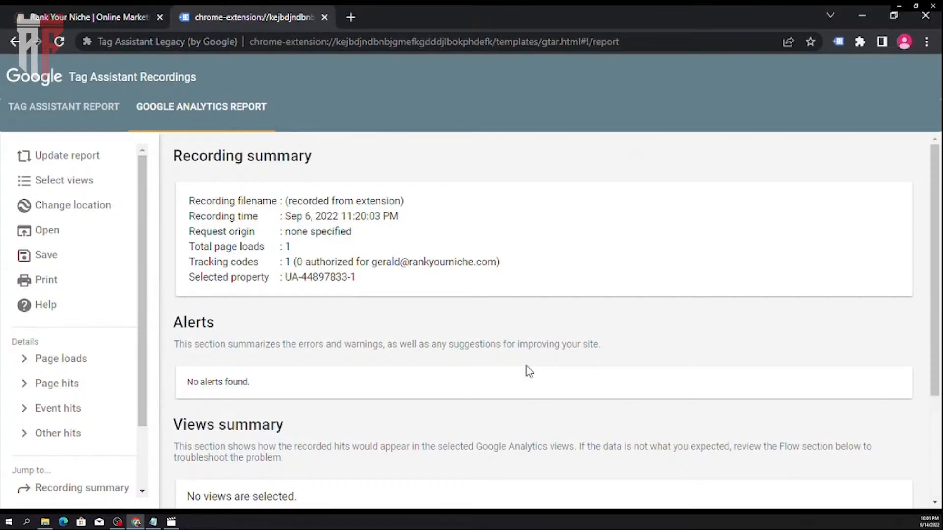
pyautogui.scroll(-3, 529, 372)
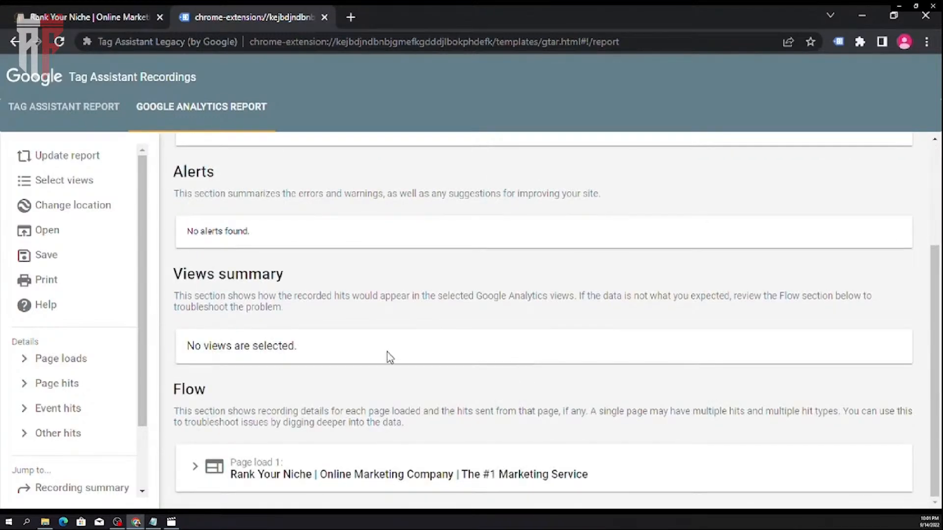
pyautogui.scroll(3, 389, 357)
pyautogui.scroll(-3, 390, 357)
pyautogui.scroll(3, 388, 358)
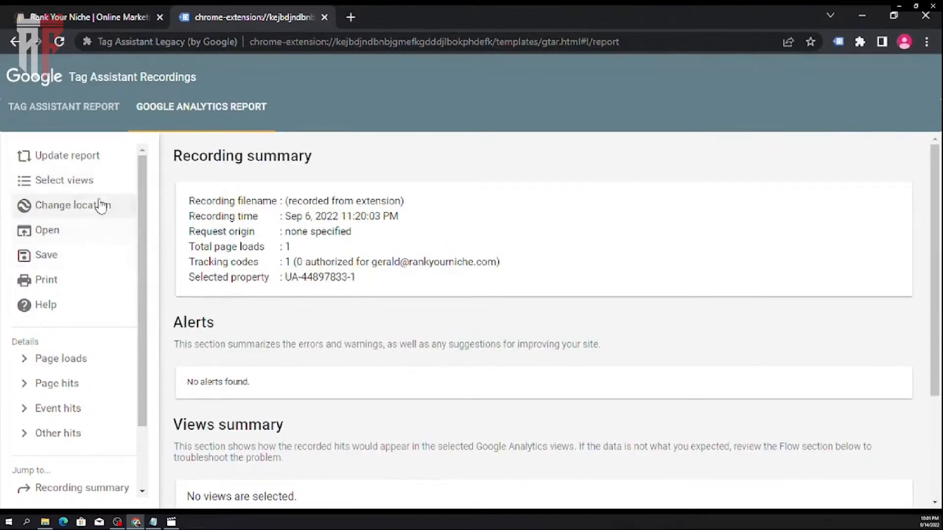
pyautogui.click(69, 181)
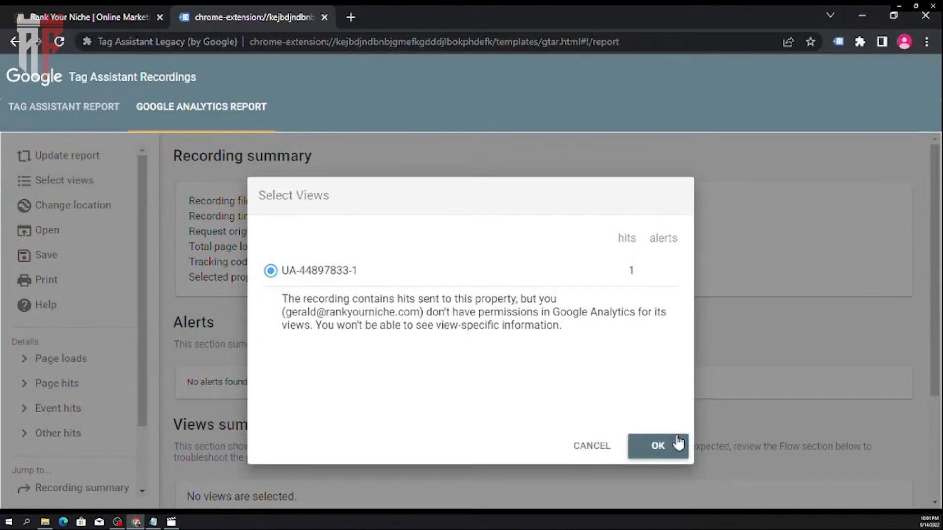
pyautogui.click(677, 455)
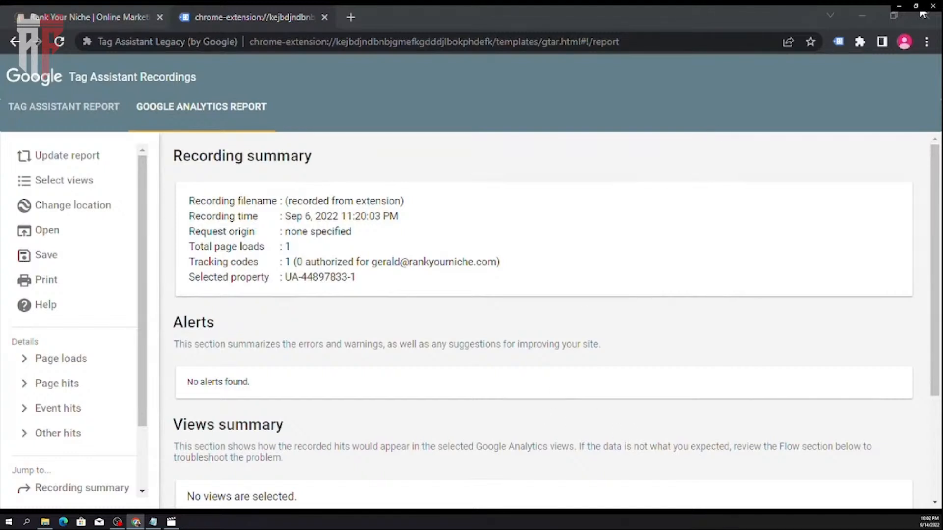
# - Change the report's location to the externally visible IP address and update the analysis
pyautogui.scroll(-3, 94, 344)
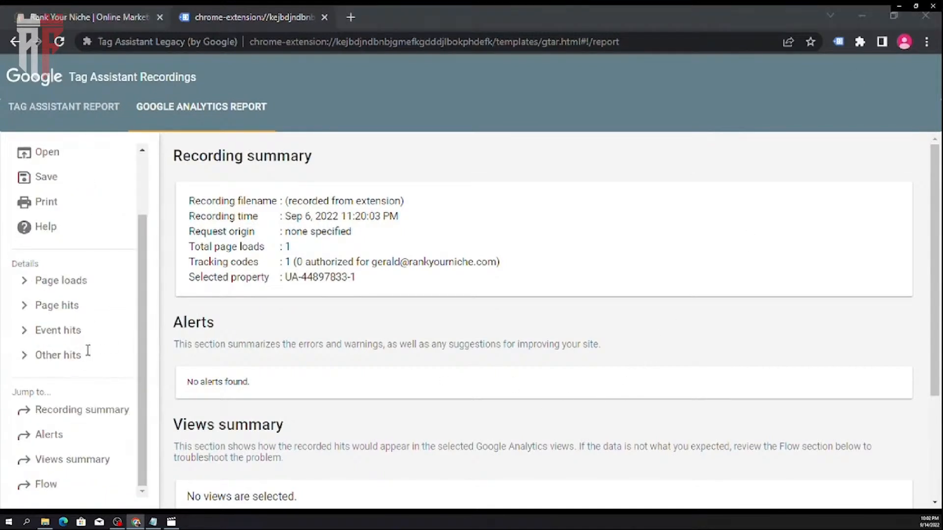
pyautogui.scroll(3, 80, 349)
pyautogui.click(82, 206)
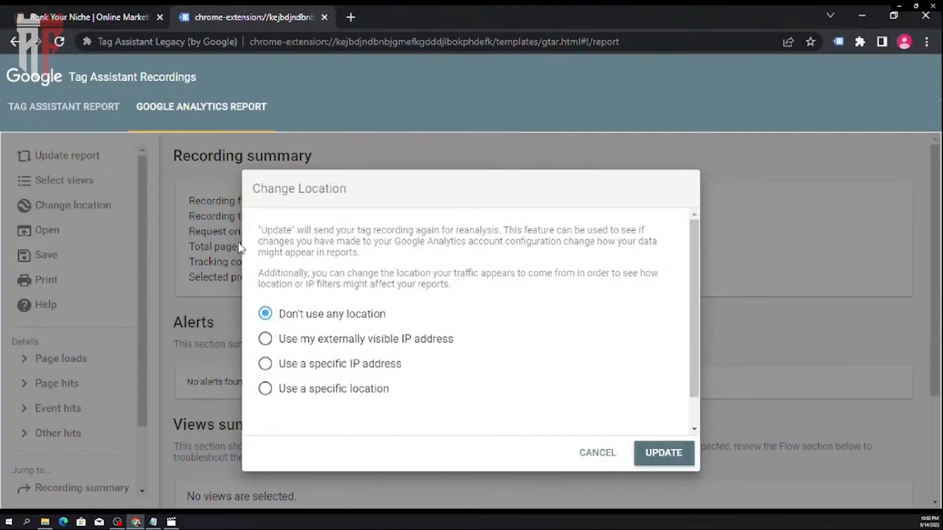
pyautogui.click(328, 340)
pyautogui.click(659, 449)
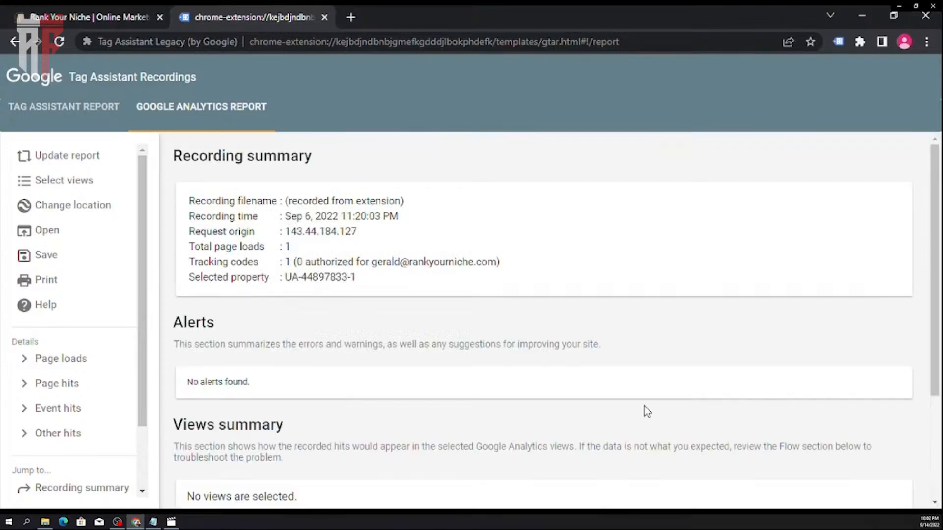
pyautogui.scroll(-3, 644, 410)
pyautogui.scroll(3, 646, 411)
# - Check the connection's IP address on beta.speedtest.net in a separate tab, and close that tab
pyautogui.hotkey('alt', 'Tab')
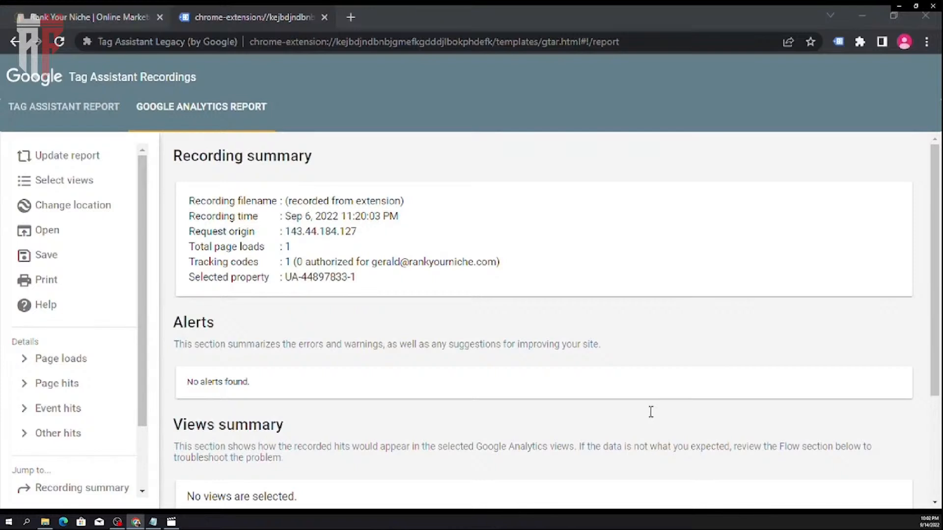
pyautogui.click(638, 410)
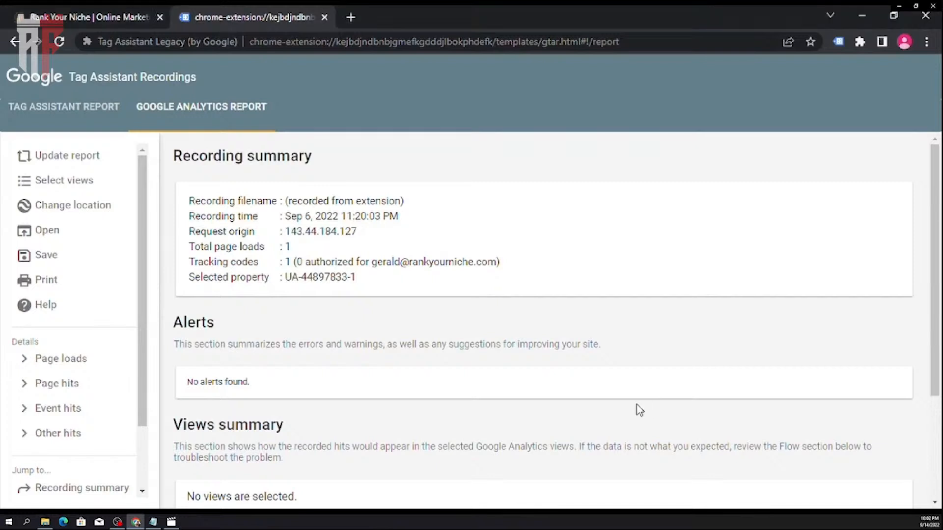
pyautogui.hotkey('ctrl', 't')
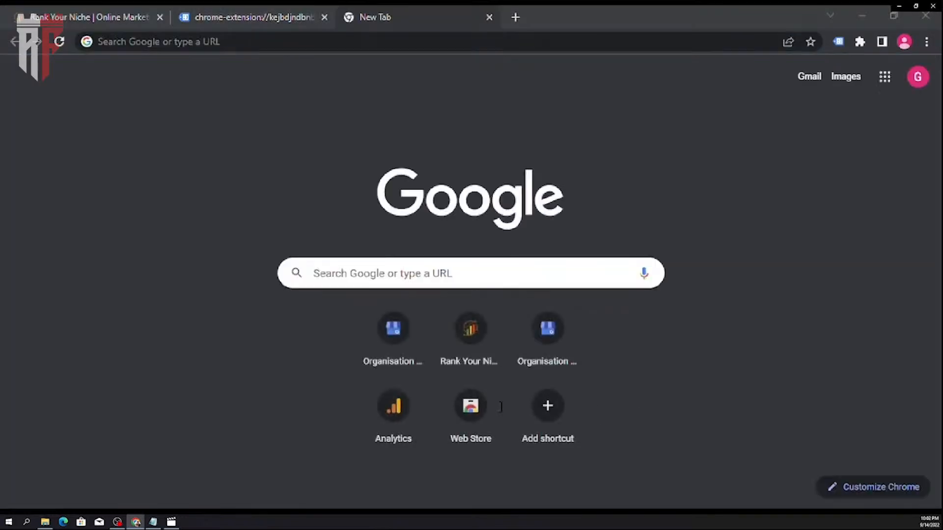
pyautogui.write('http://beta.speedtest.net/')
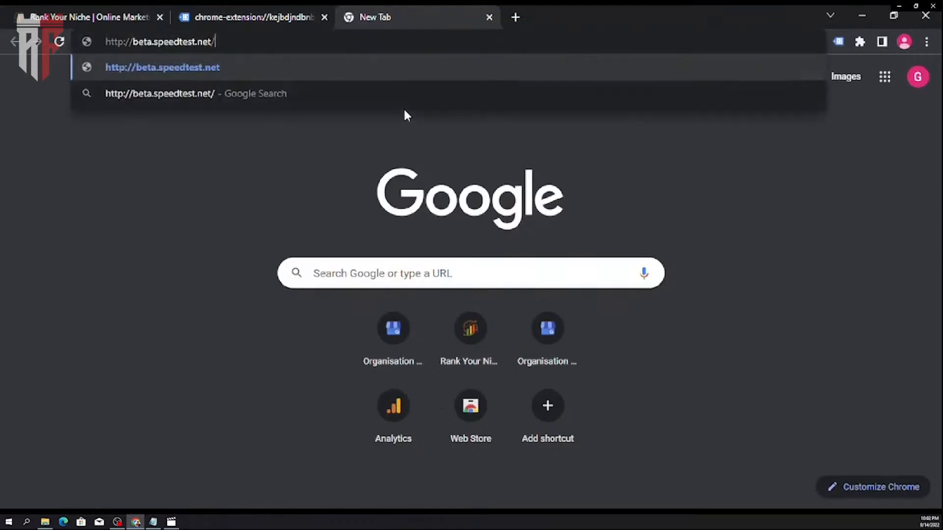
pyautogui.press('Return')
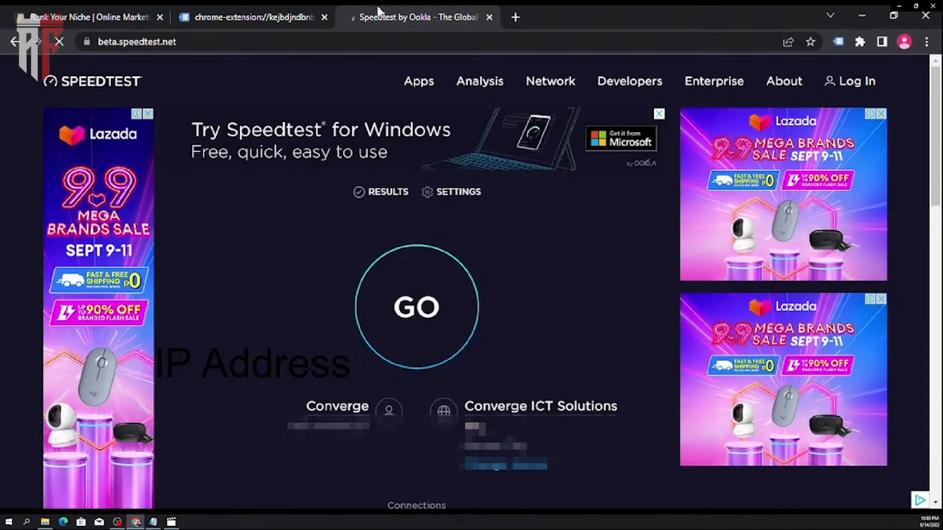
pyautogui.hotkey('ctrl', 'w')
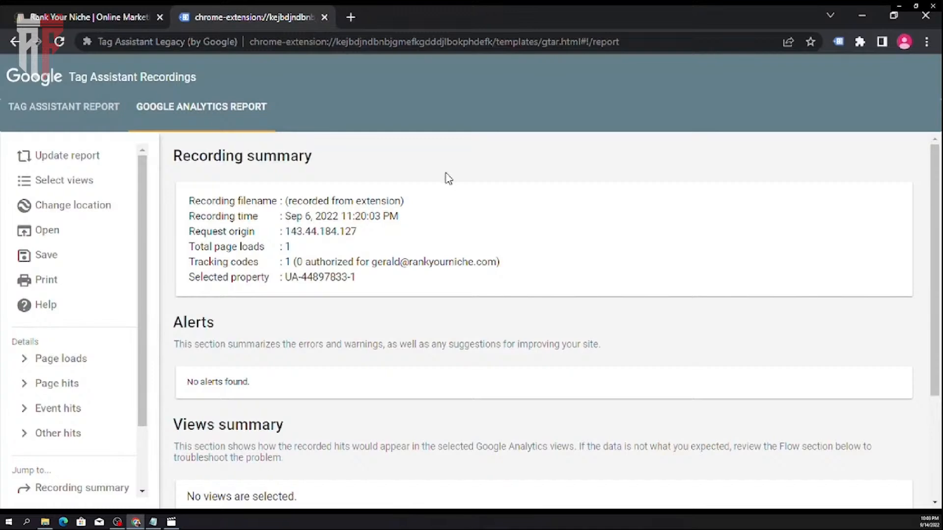
# - Expand Page load 1 and its Pageview hit in the Flow section and examine the recorded hit details
pyautogui.scroll(-3, 489, 269)
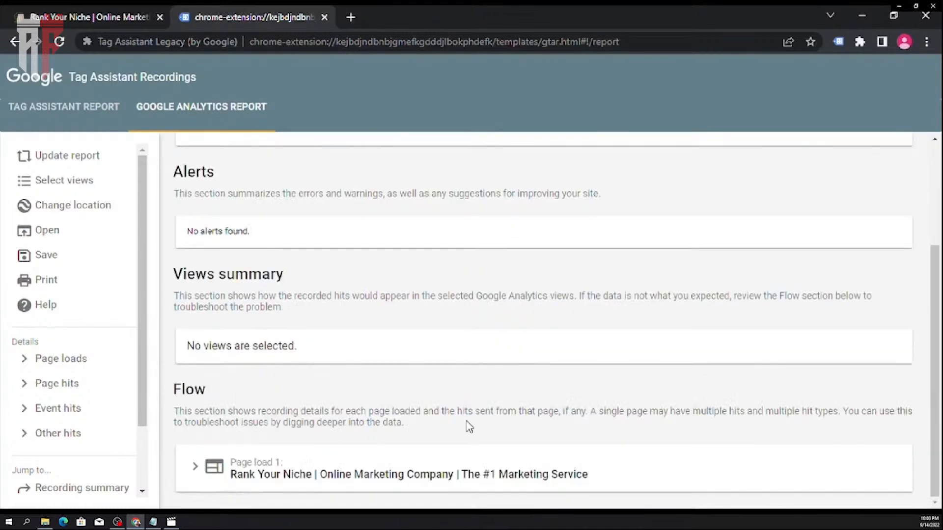
pyautogui.scroll(3, 464, 408)
pyautogui.scroll(-3, 465, 406)
pyautogui.click(373, 474)
pyautogui.scroll(-3, 373, 471)
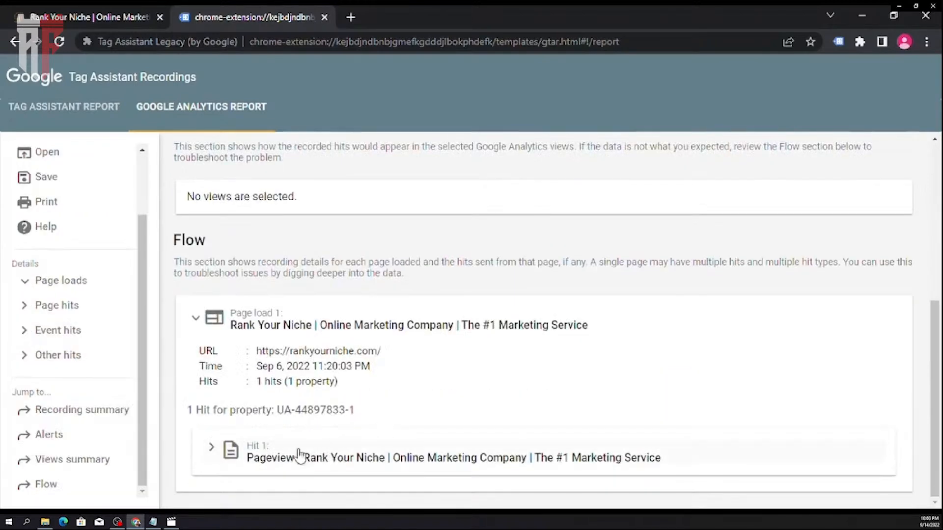
pyautogui.click(250, 449)
pyautogui.scroll(-2, 445, 400)
pyautogui.scroll(-1, 446, 400)
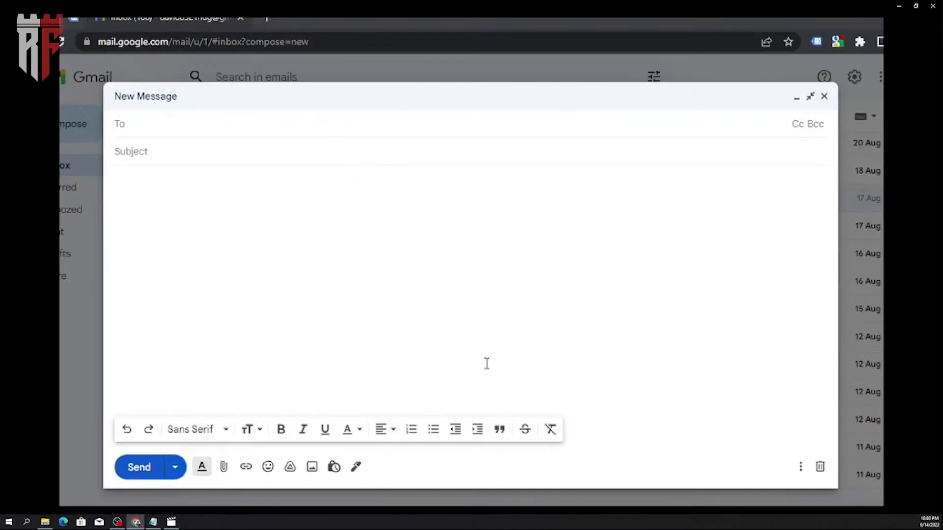
# - Enter the recipient's email address in a new Gmail message
pyautogui.write('G')
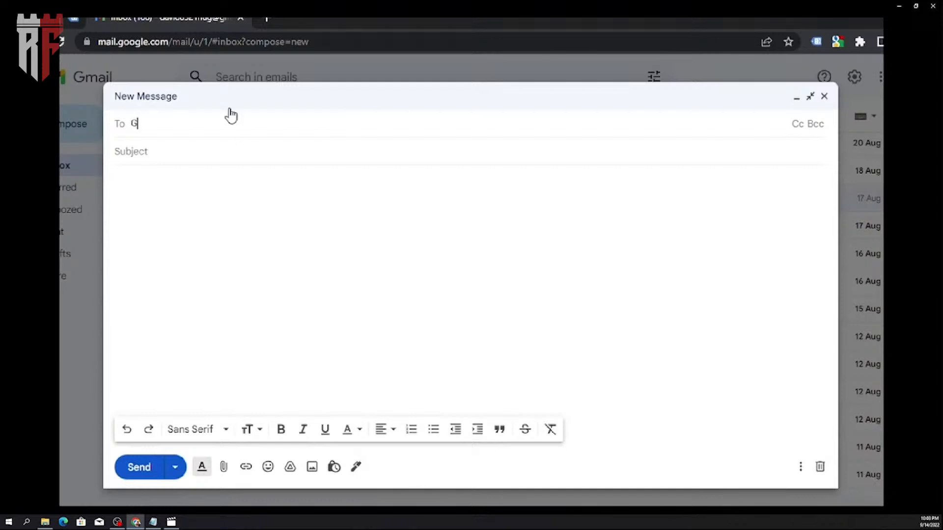
pyautogui.write('gera')
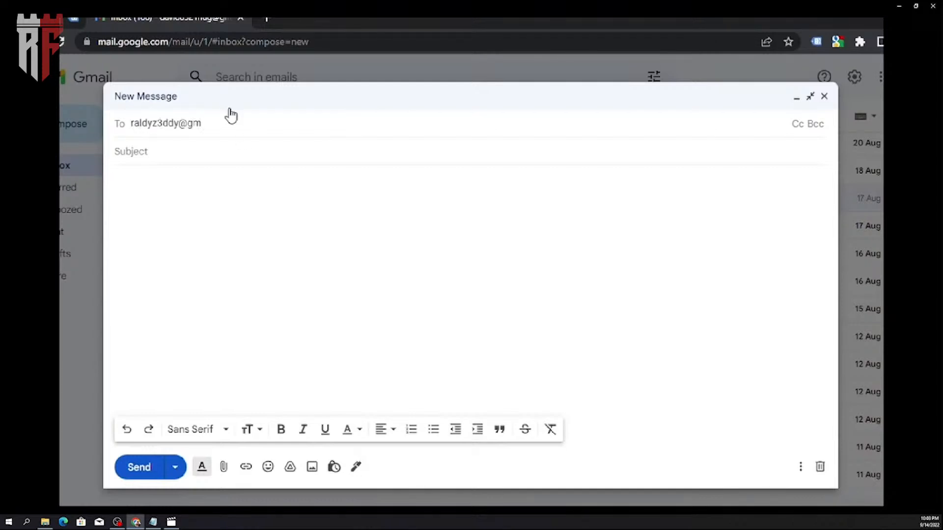
pyautogui.write('ail.com')
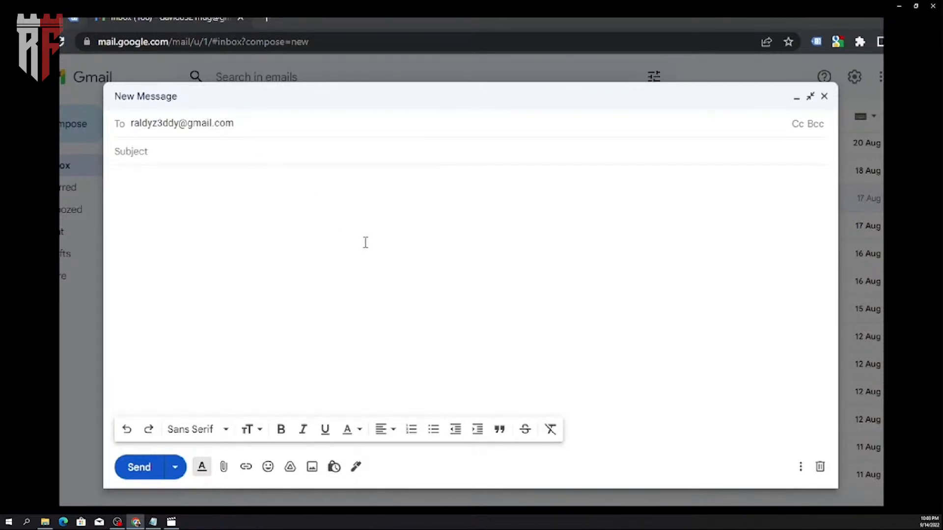
pyautogui.click(290, 159)
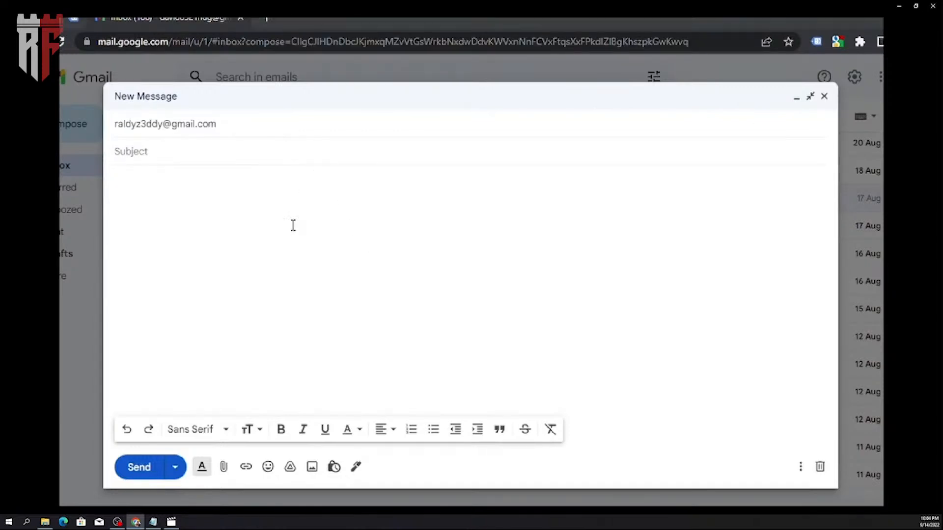
# - Write the greeting "Hi," and begin the body with "I would like to ask you to install the "Google Analytics Opt-out Add-on""
pyautogui.click(226, 239)
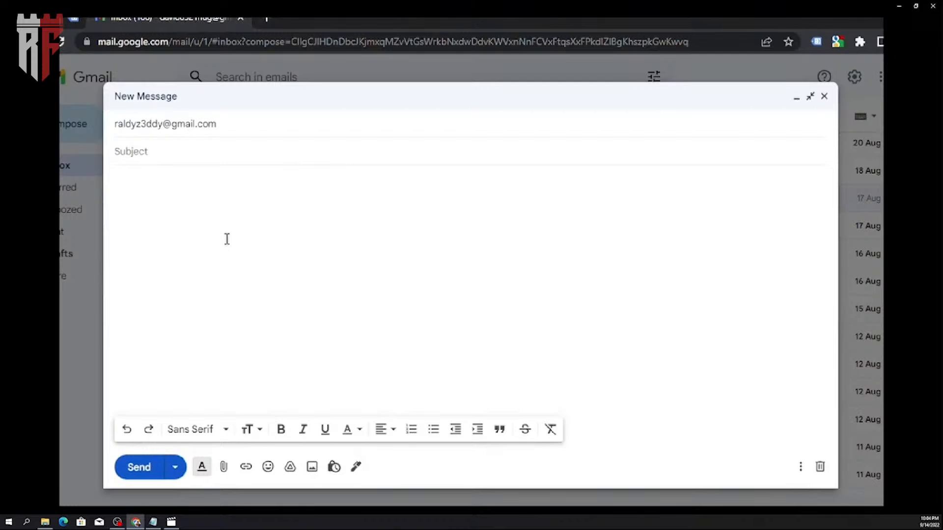
pyautogui.write('Hi,')
pyautogui.press('Return')
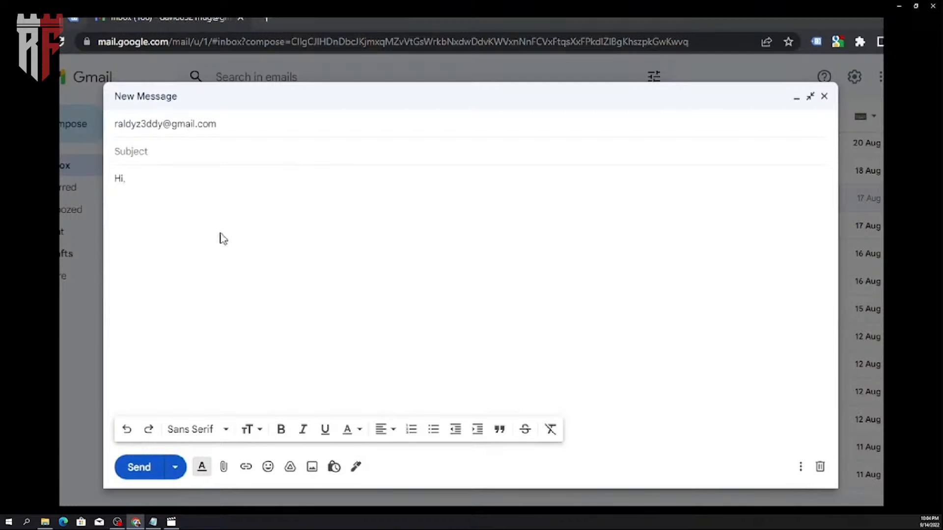
pyautogui.write('I would like ')
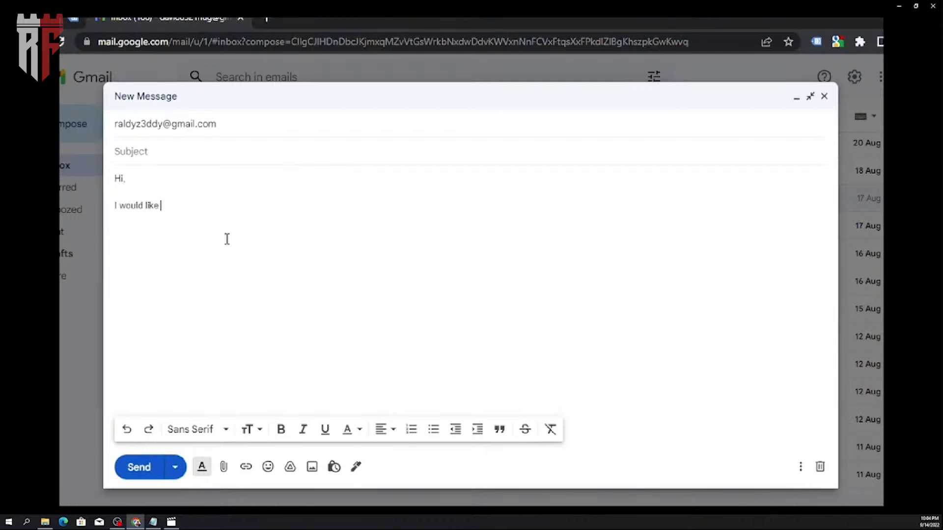
pyautogui.write('to asy')
pyautogui.write(' you to install')
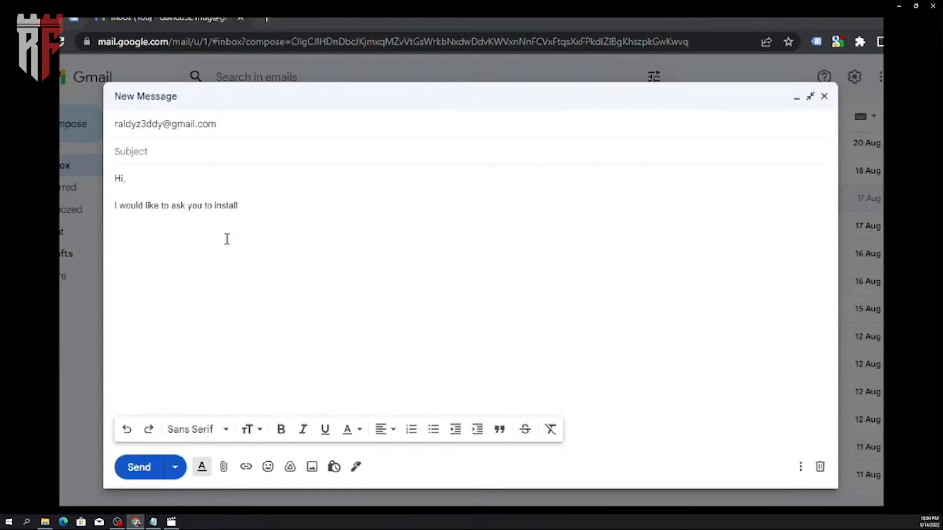
pyautogui.write(' the "Go')
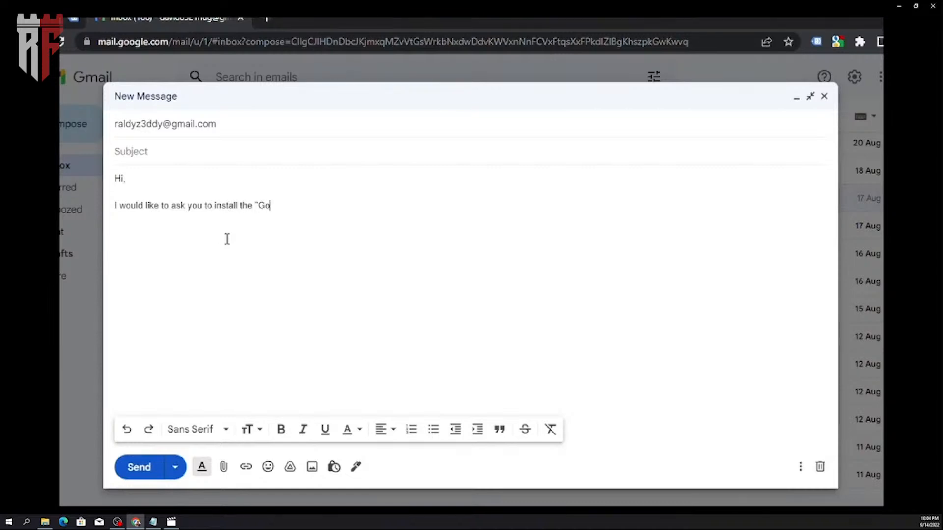
pyautogui.write('ogle Analytics Opt-out Add-on"  It is an ad')
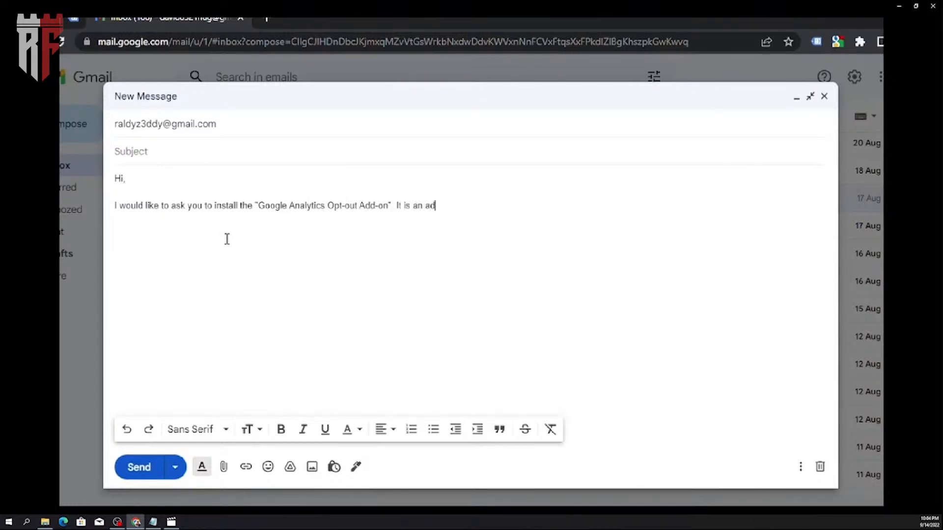
# - Continue the paragraph with "It is an add-on that will prevent Google Analytics from recording our own website traffic."
pyautogui.write('d d-on')
pyautogui.press('BackSpace')
pyautogui.press('BackSpace')
pyautogui.press('BackSpace')
pyautogui.press('BackSpace')
pyautogui.press('BackSpace')
pyautogui.write('hat will prevent')
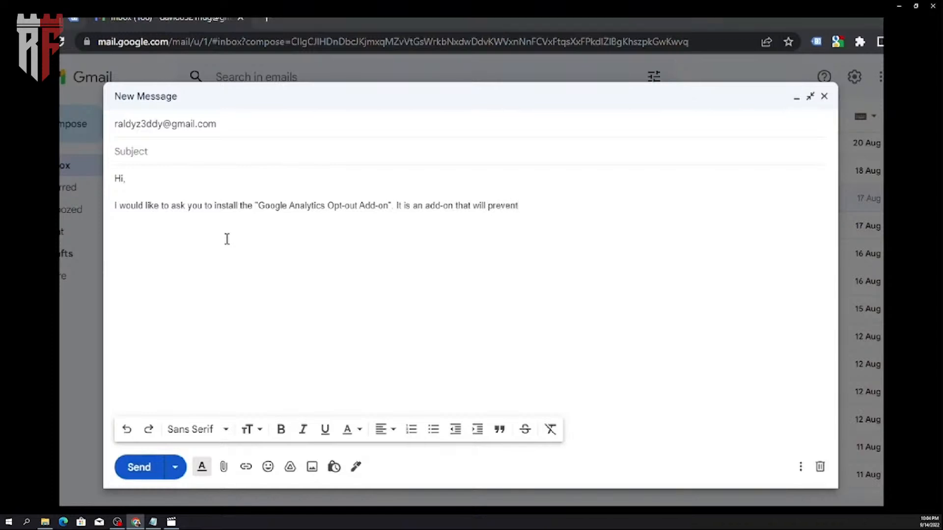
pyautogui.write(' Google ')
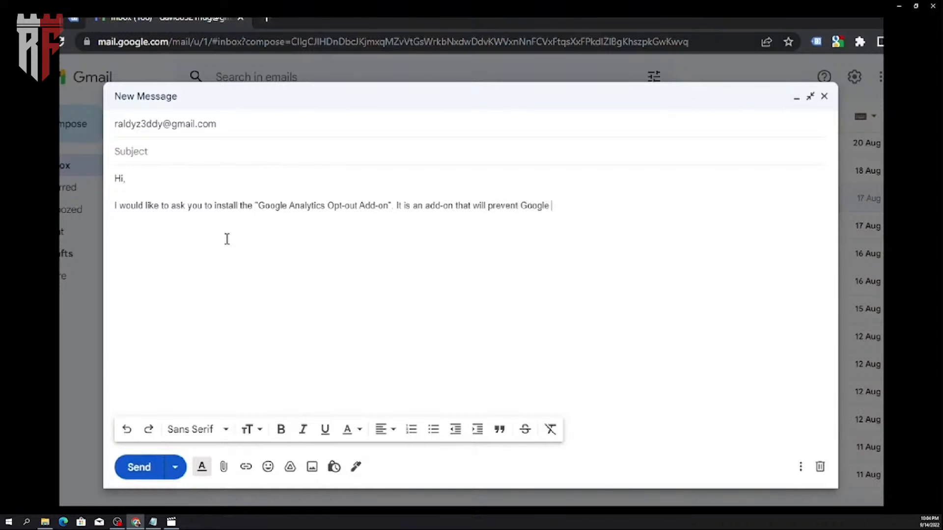
pyautogui.write('analytics from recording our own')
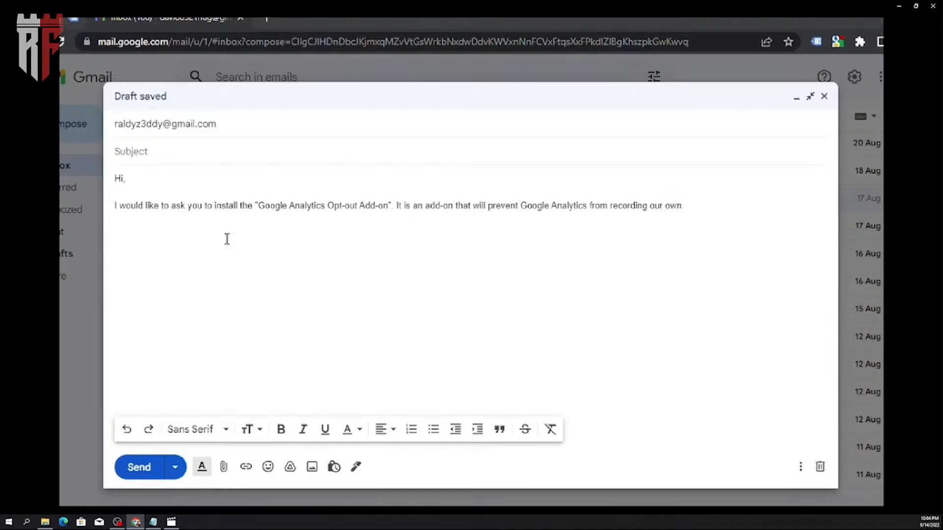
pyautogui.write(' website traffic.')
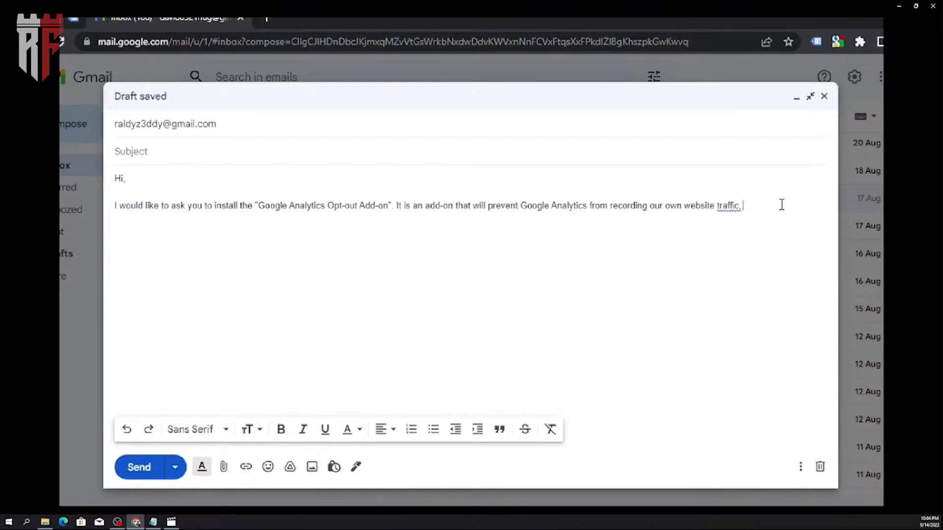
pyautogui.press('BackSpace')
pyautogui.write('The add-on is')
pyautogui.write('available he')
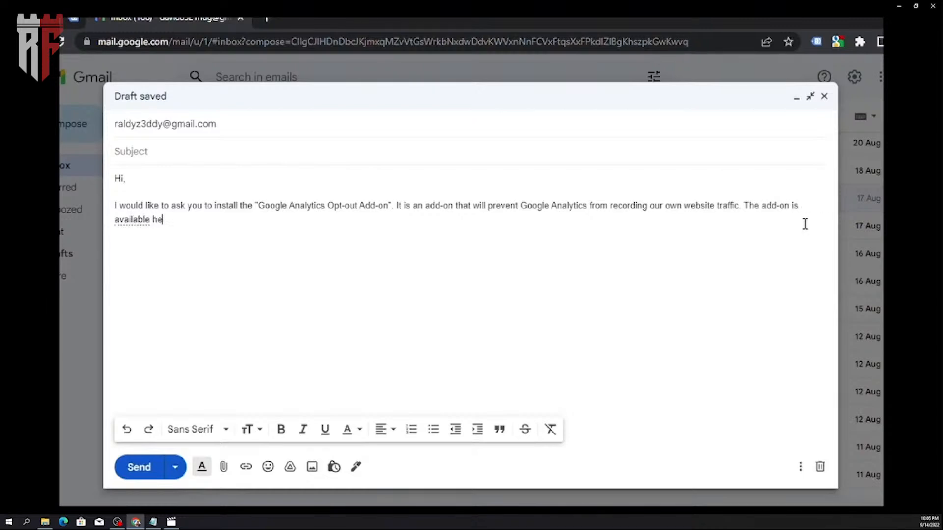
pyautogui.write('re.')
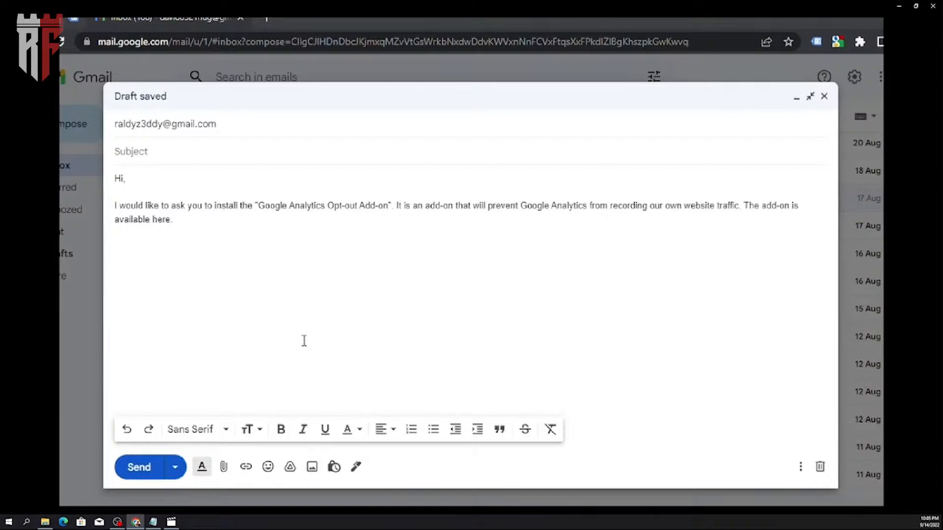
pyautogui.write('https://tools.google.com/dlpage/gaoptout?hl=pt-PT')
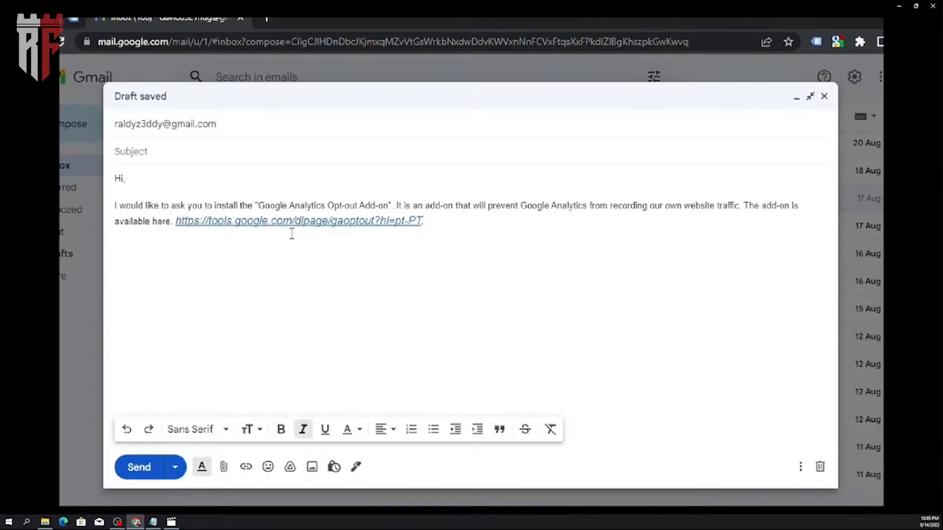
# - Start a new non-italic paragraph below the link with "it is"
pyautogui.press('Return')
pyautogui.write('it')
pyautogui.hotkey('ctrl', 'i')
pyautogui.write('it is')
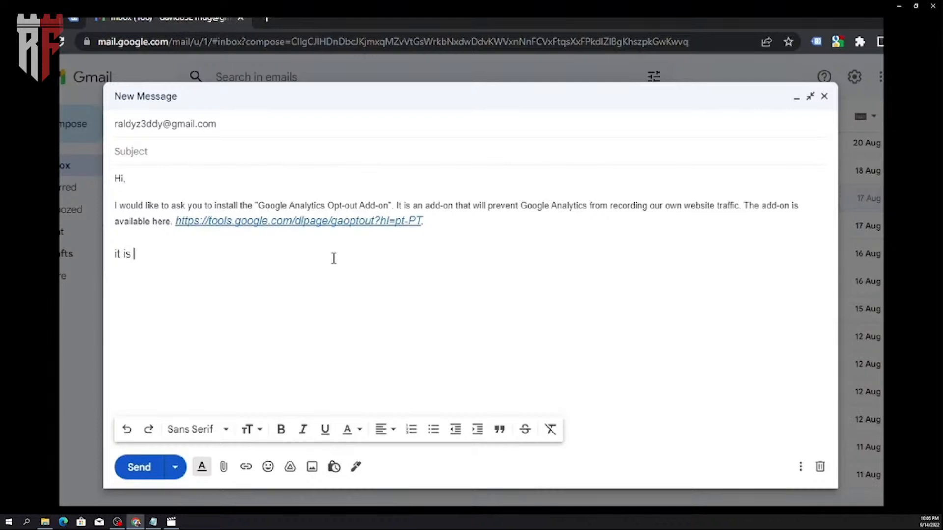
pyautogui.hotkey('ctrl', 'a')
pyautogui.click(289, 433)
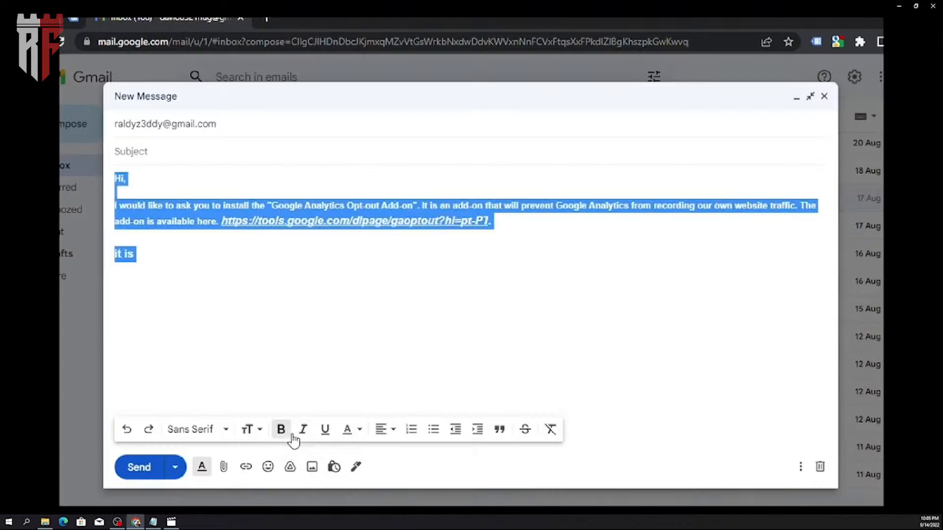
pyautogui.hotkey('ctrl', 'z')
pyautogui.moveTo(440, 228); pyautogui.dragTo(176, 222)
pyautogui.click(359, 429)
pyautogui.click(458, 361)
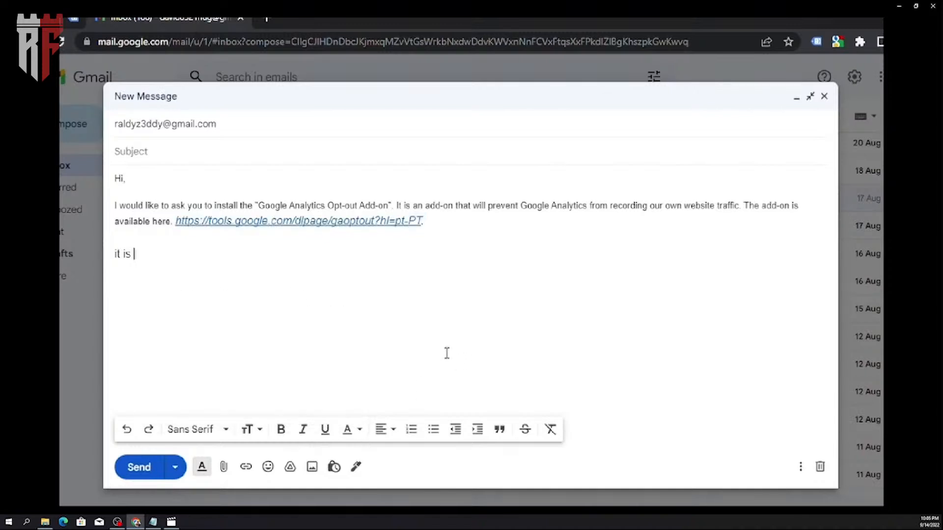
# - Reduce the text size of the link and the new paragraph to match the rest of the message
pyautogui.moveTo(142, 255); pyautogui.dragTo(115, 256)
pyautogui.click(139, 262)
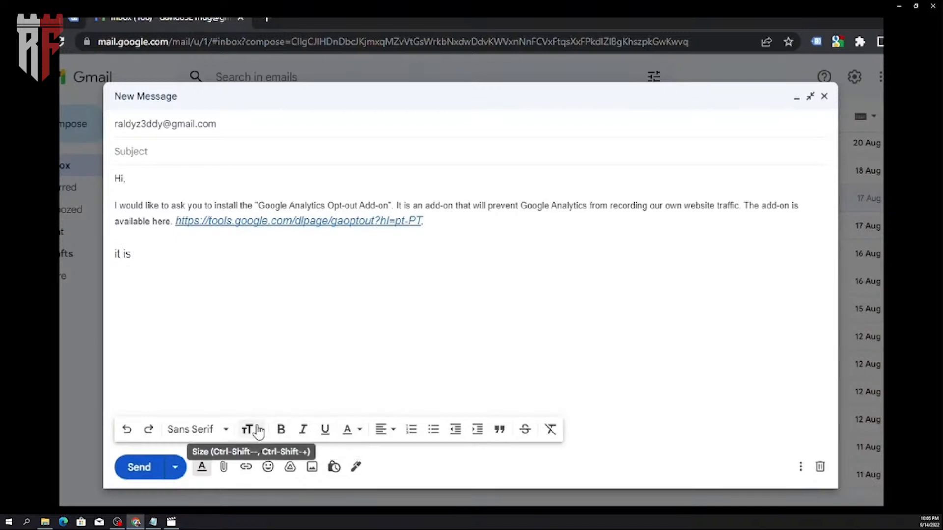
pyautogui.moveTo(177, 261); pyautogui.dragTo(116, 206)
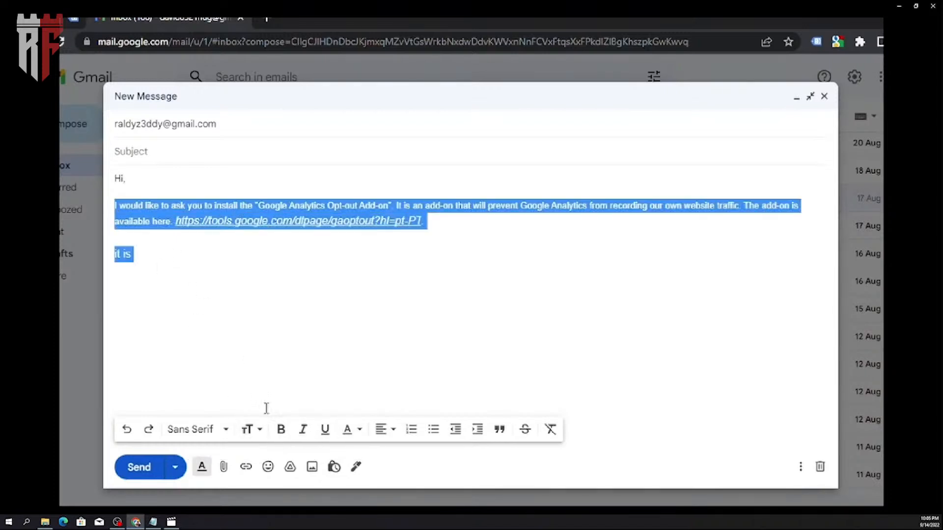
pyautogui.click(249, 429)
pyautogui.click(279, 340)
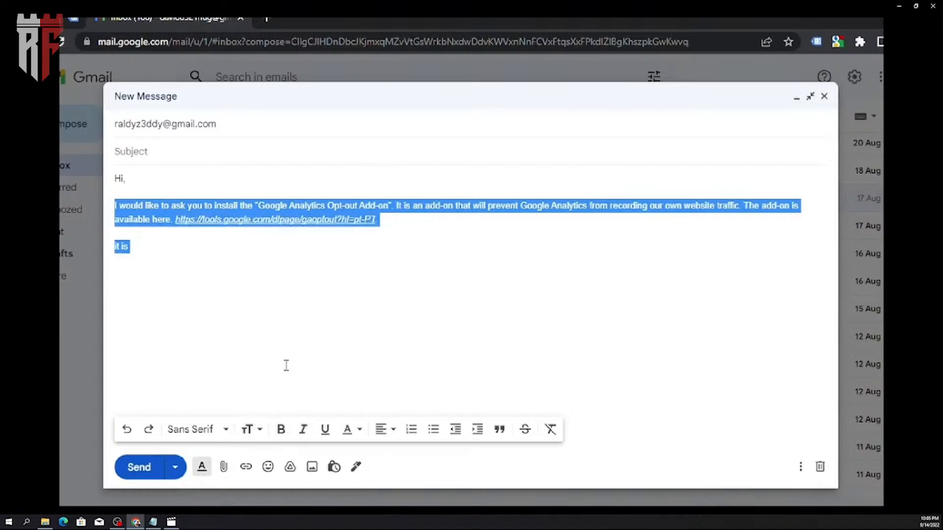
# - Complete the second paragraph's opening sentence with "available for Google Chrome, Apple Safari, Mozilla Firefox, IE11, and Opera."
pyautogui.click(215, 256)
pyautogui.write('available for Goog')
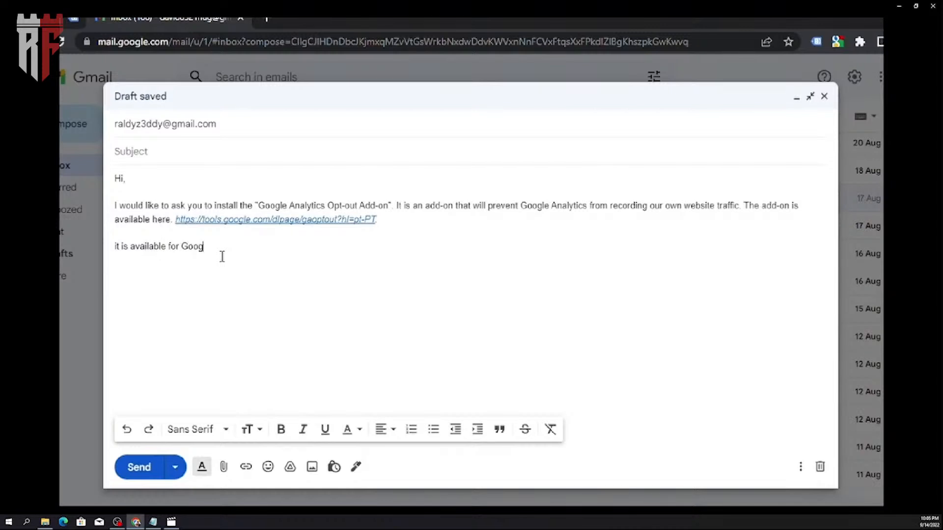
pyautogui.write('le Chrome, Apple Safar')
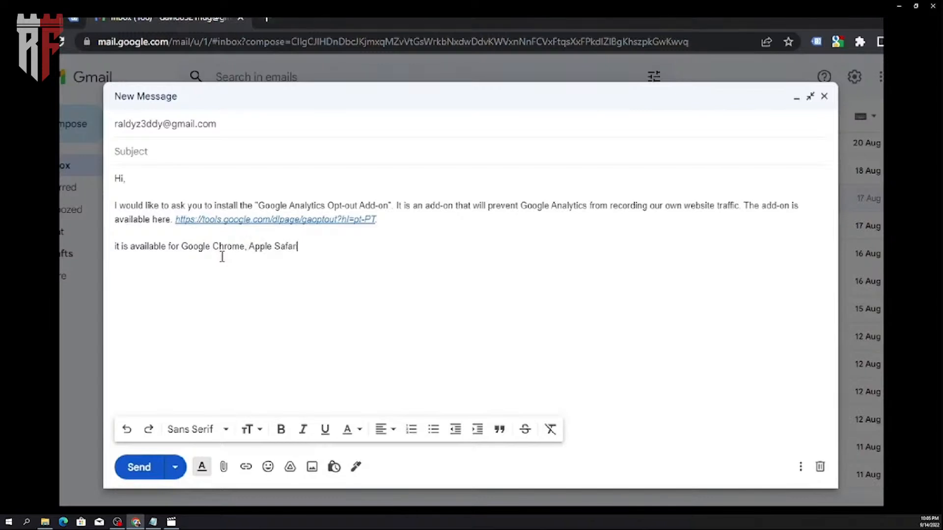
pyautogui.write('i, Mozilla Firefox,')
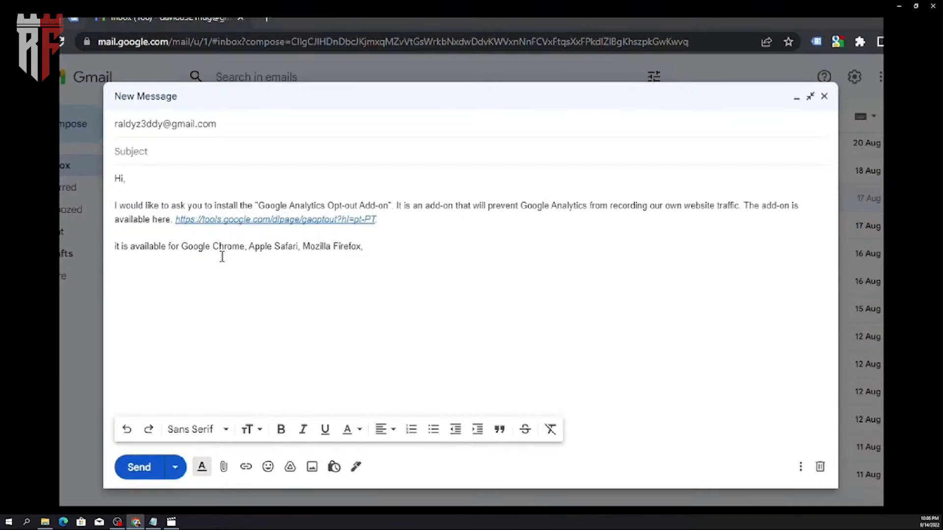
pyautogui.write(' IE11, and Opera. It sh')
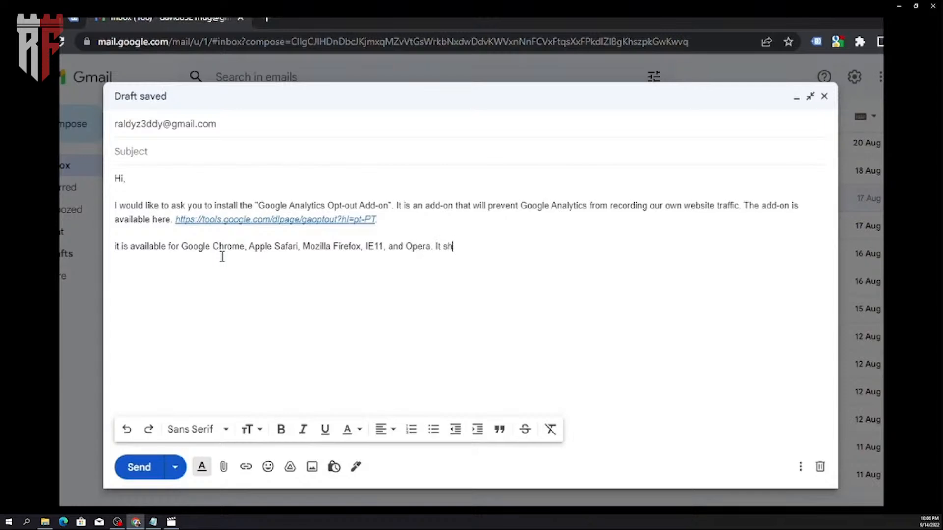
pyautogui.write('ould be installed')
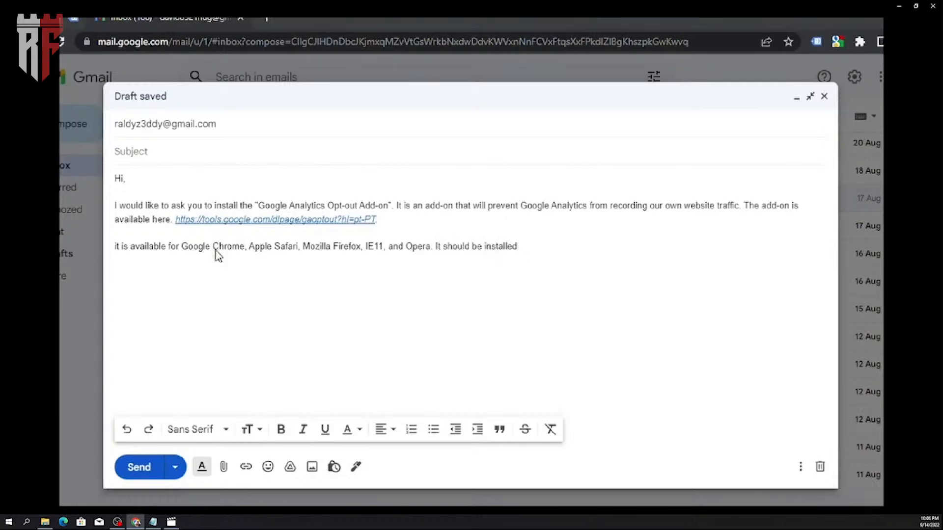
pyautogui.write(' on all the devices')
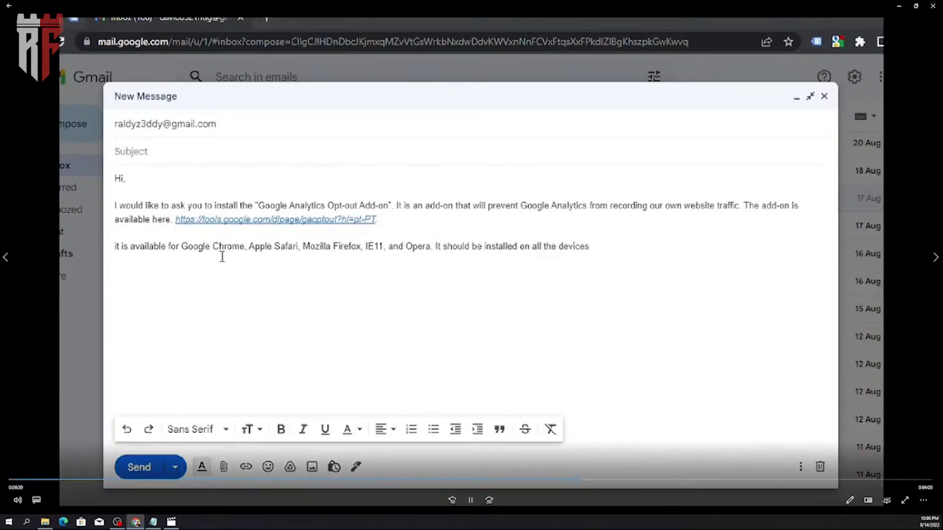
pyautogui.write(' and browsers that you ius')
pyautogui.write(' use')
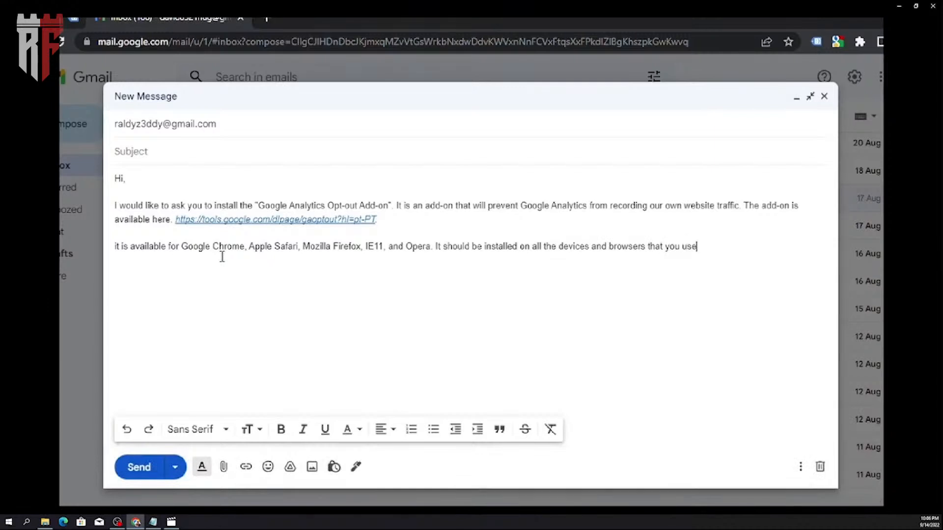
pyautogui.write('.Thank you!')
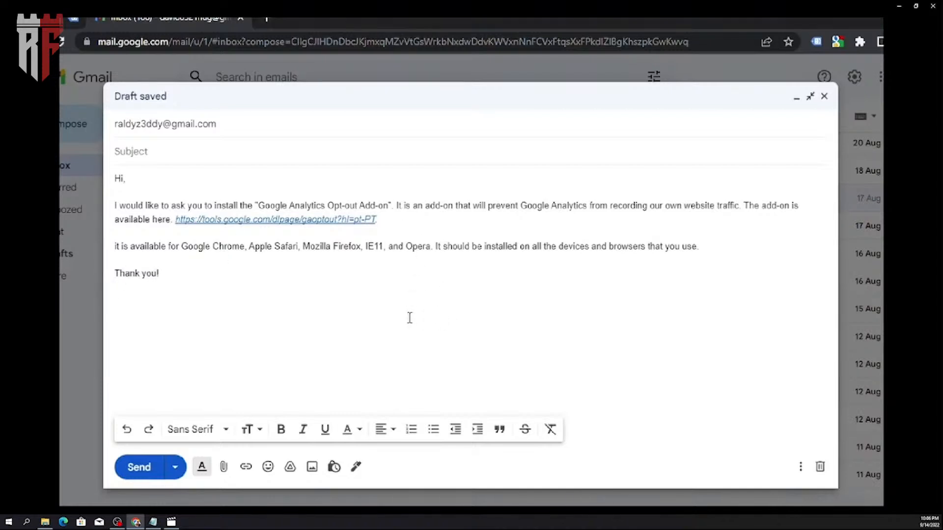
# - Close the message with "Thank you!" on its own line and send it
pyautogui.click(147, 469)
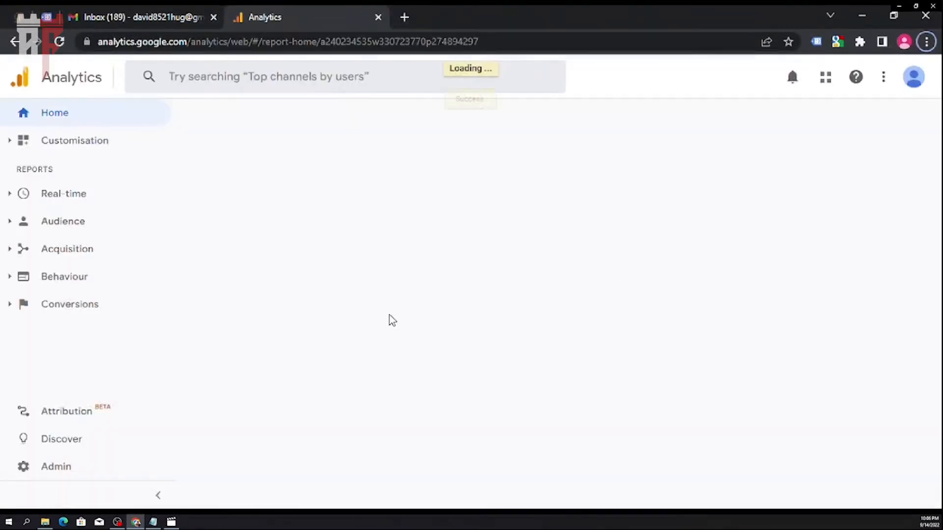
# - In Google Analytics, return to the admin overview and switch to the Staging View of the RYN Software Company Universal Analytics property
pyautogui.click(879, 78)
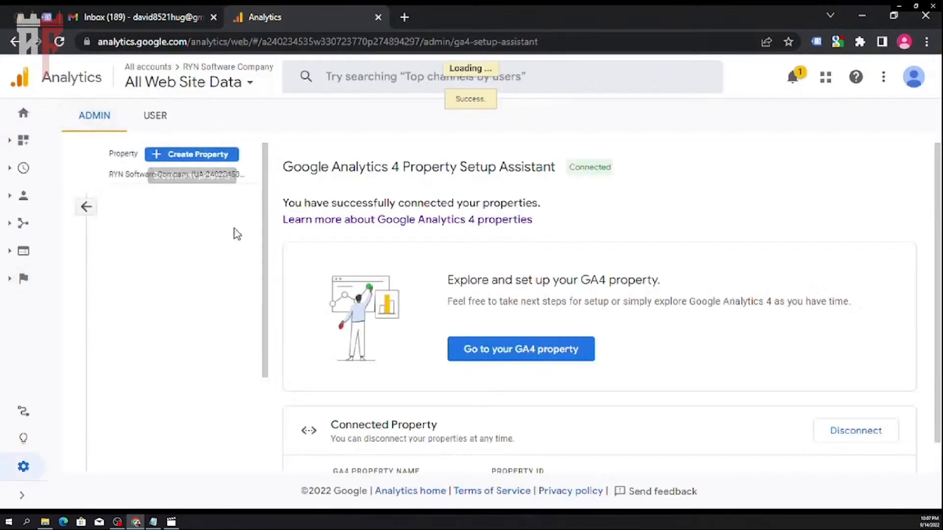
pyautogui.click(87, 207)
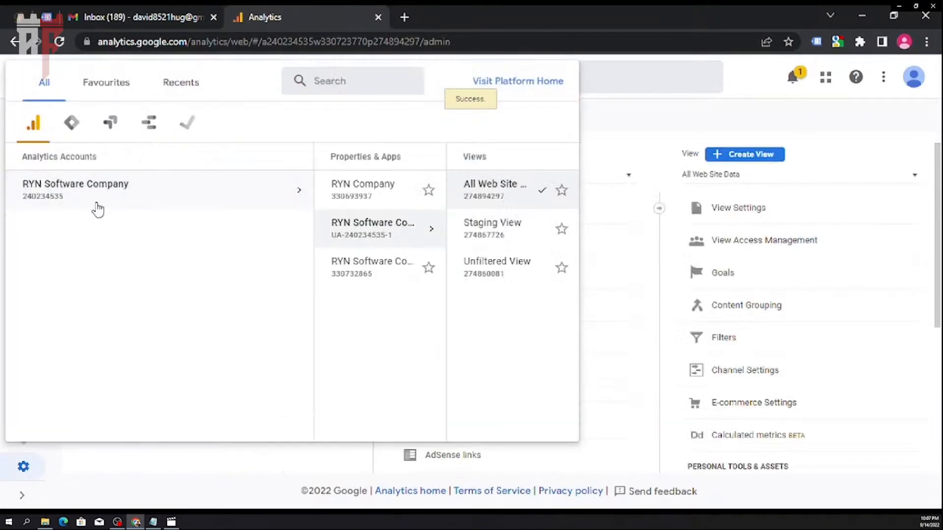
pyautogui.click(294, 194)
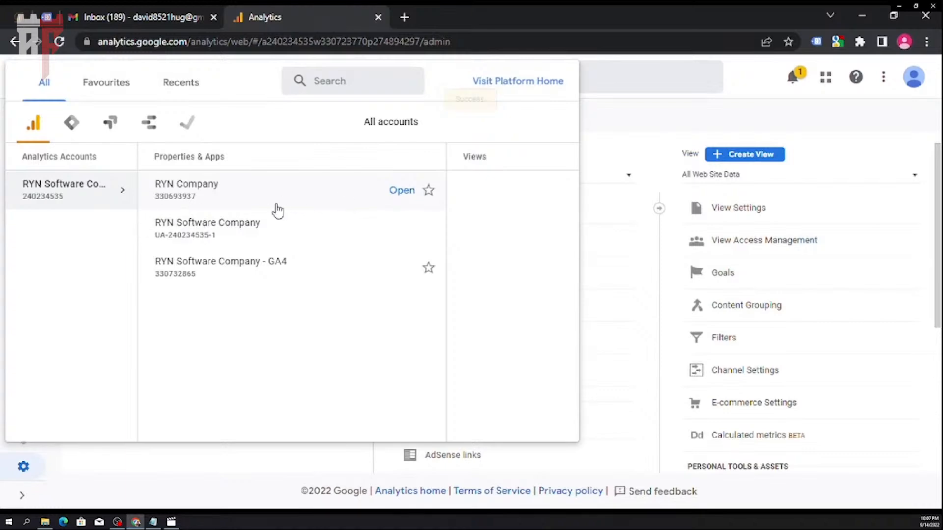
pyautogui.click(224, 237)
pyautogui.click(343, 233)
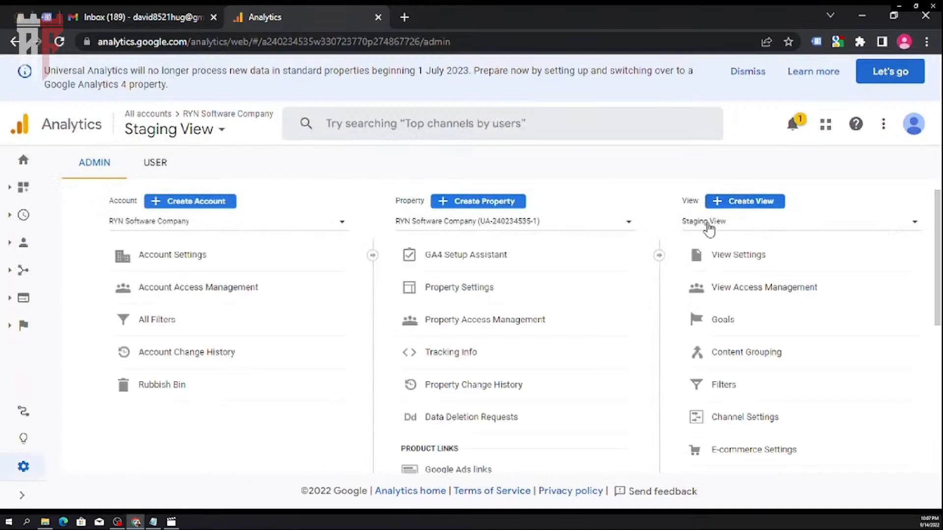
# - Dismiss the Universal Analytics notice and open a new filter form for the Staging View
pyautogui.click(737, 78)
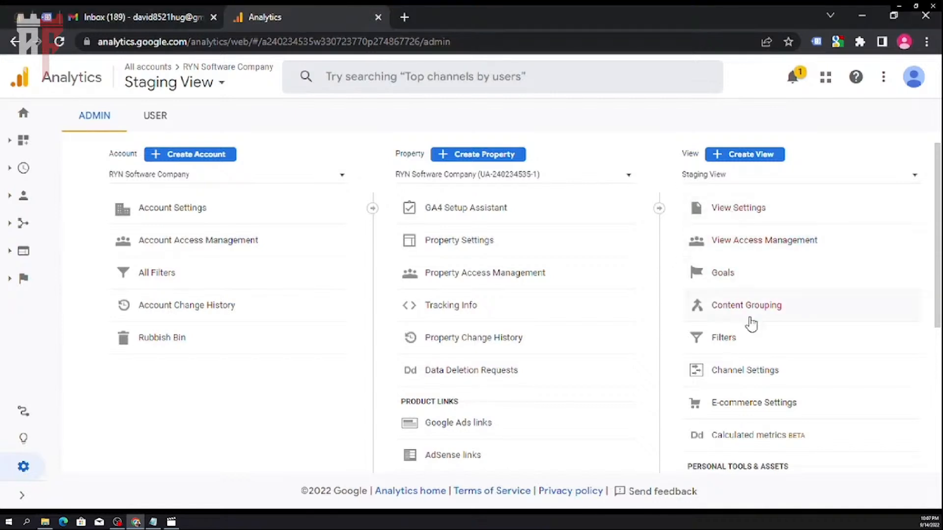
pyautogui.click(745, 338)
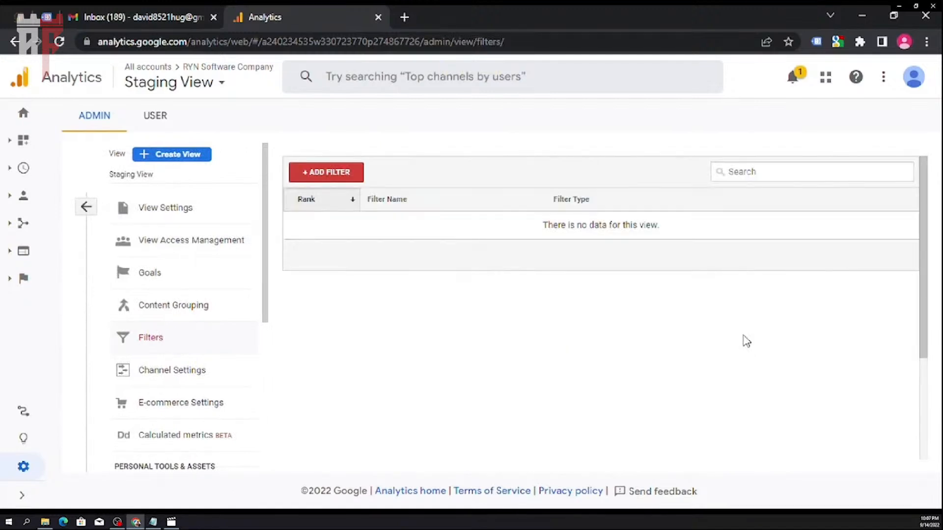
pyautogui.click(353, 178)
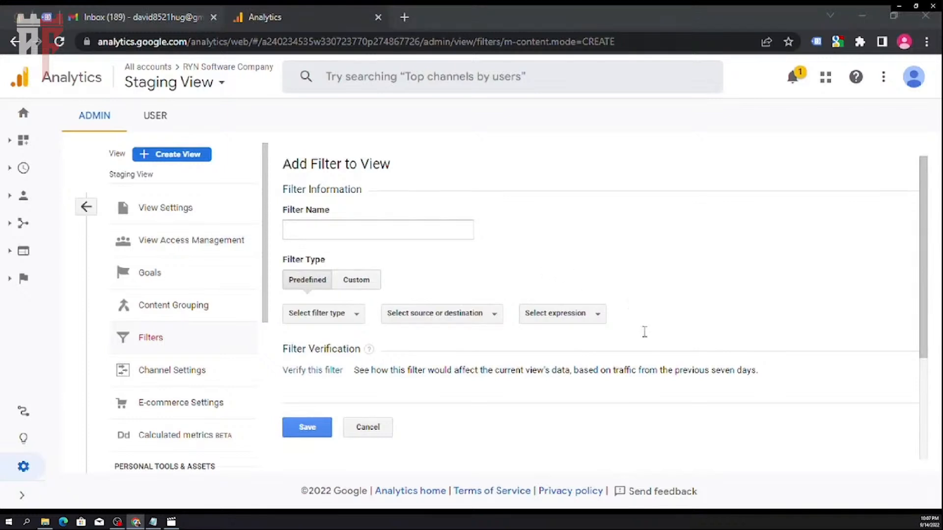
# - Compare the custom and predefined filter types, then keep the predefined type and set it to Exclude
pyautogui.click(358, 282)
pyautogui.click(307, 280)
pyautogui.click(362, 284)
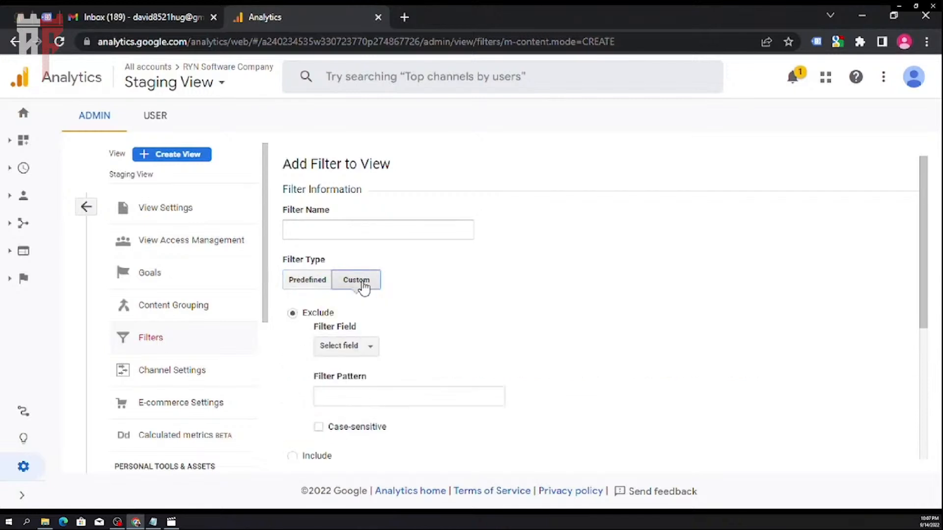
pyautogui.click(308, 279)
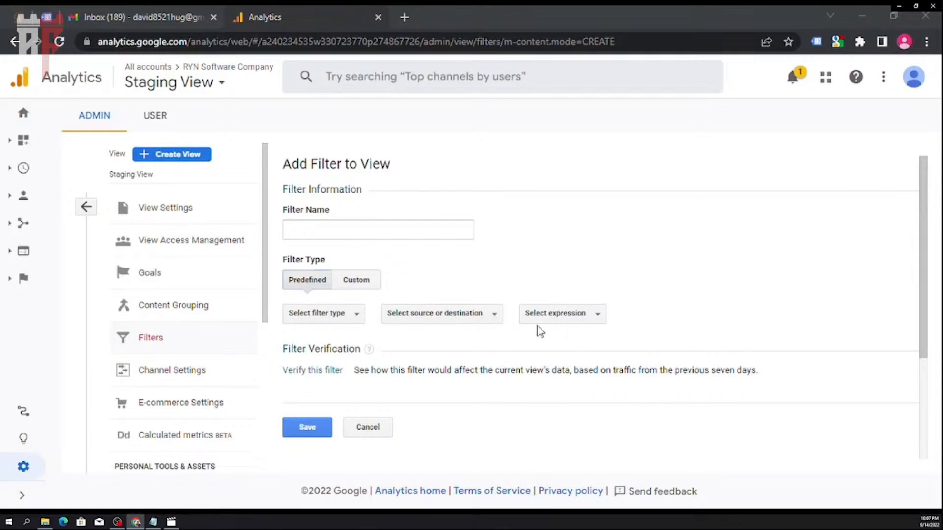
pyautogui.click(355, 319)
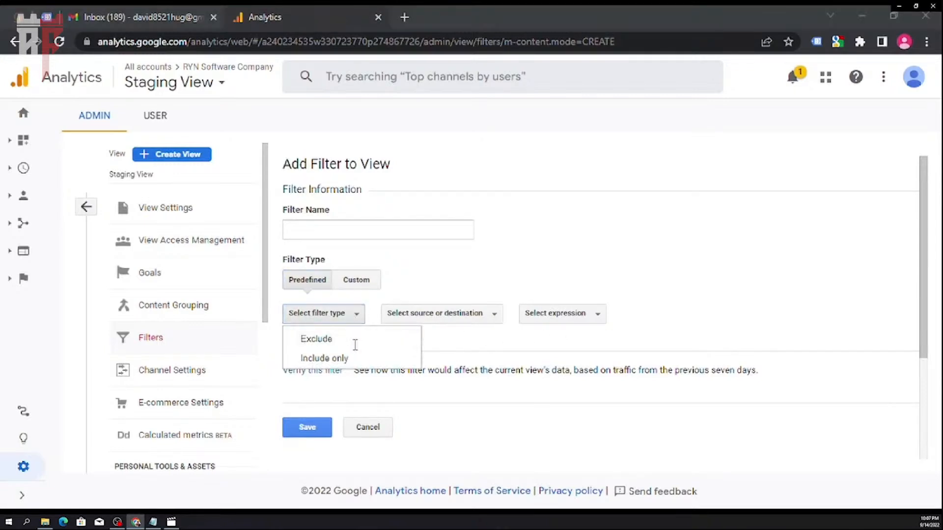
pyautogui.click(352, 341)
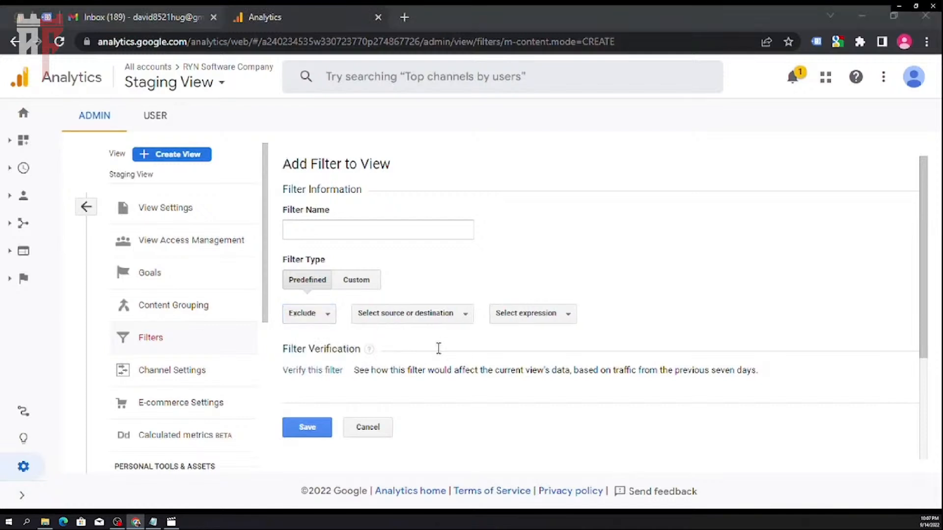
# - Name the new filter "Sample IP Filter"
pyautogui.click(456, 321)
pyautogui.click(456, 322)
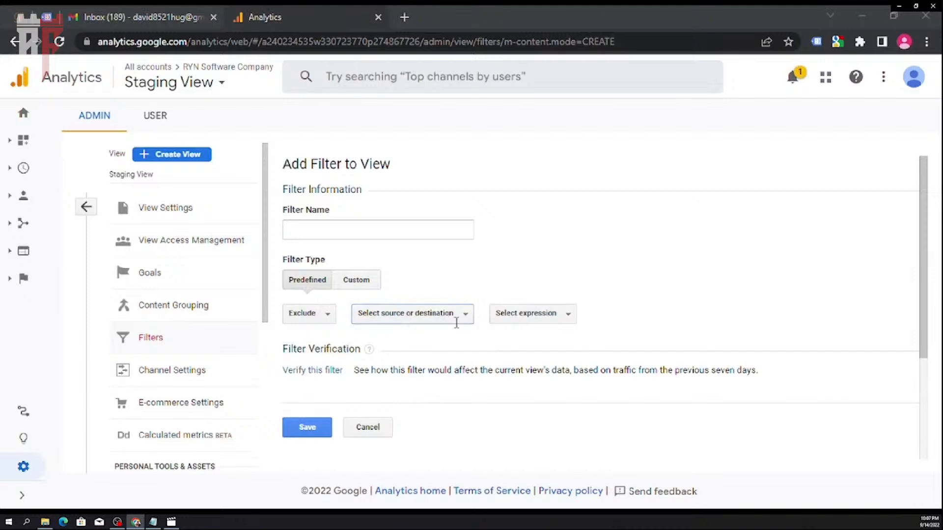
pyautogui.click(399, 232)
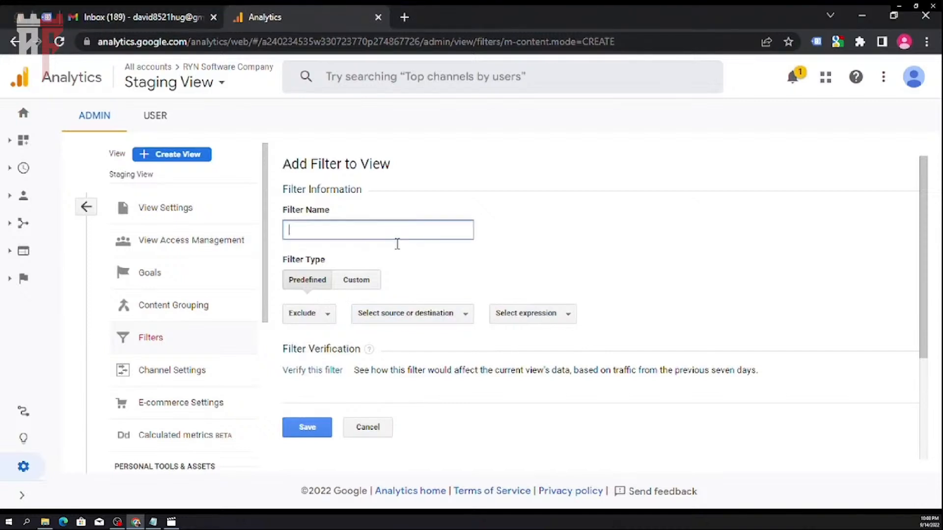
pyautogui.write('Sample IP Filet')
pyautogui.press('BackSpace')
pyautogui.press('BackSpace')
pyautogui.write('te')
# - Set the filter to cover traffic from the ISP domain, using the expression "that are equal to"
pyautogui.click(408, 316)
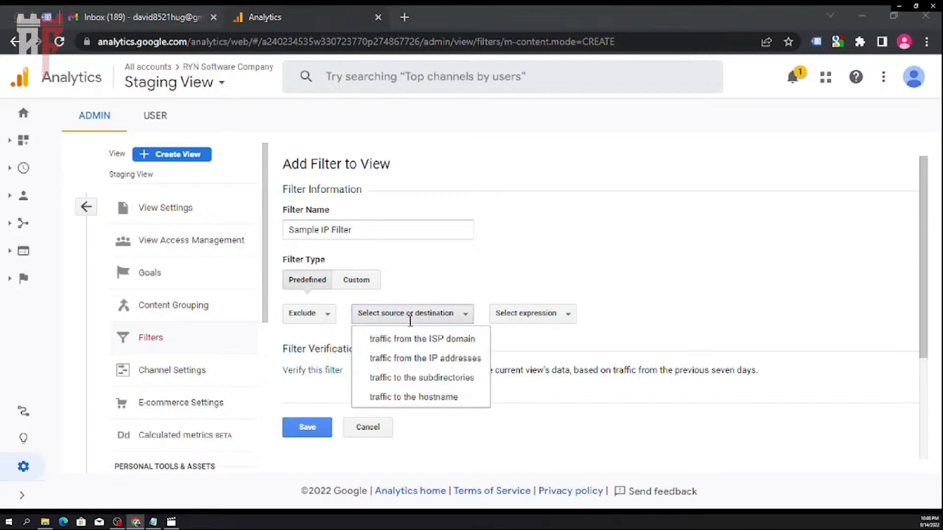
pyautogui.click(432, 340)
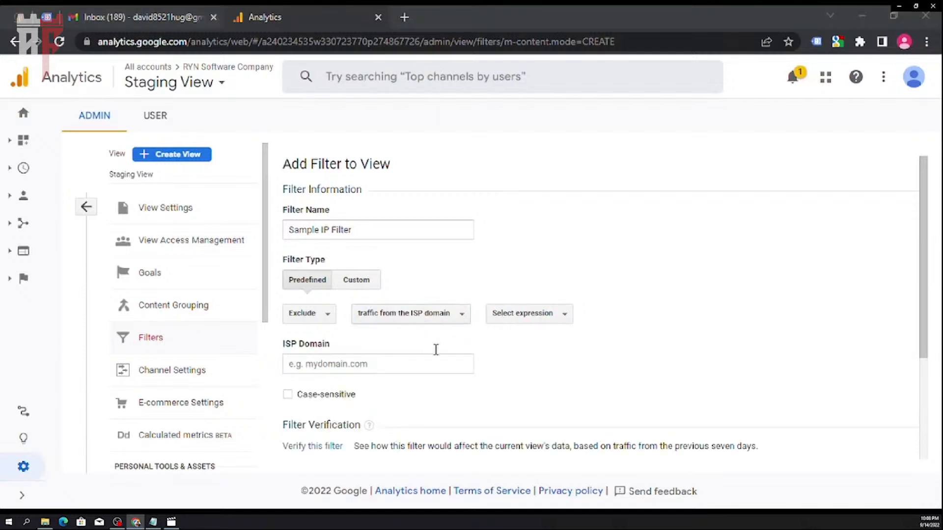
pyautogui.click(520, 314)
pyautogui.click(519, 336)
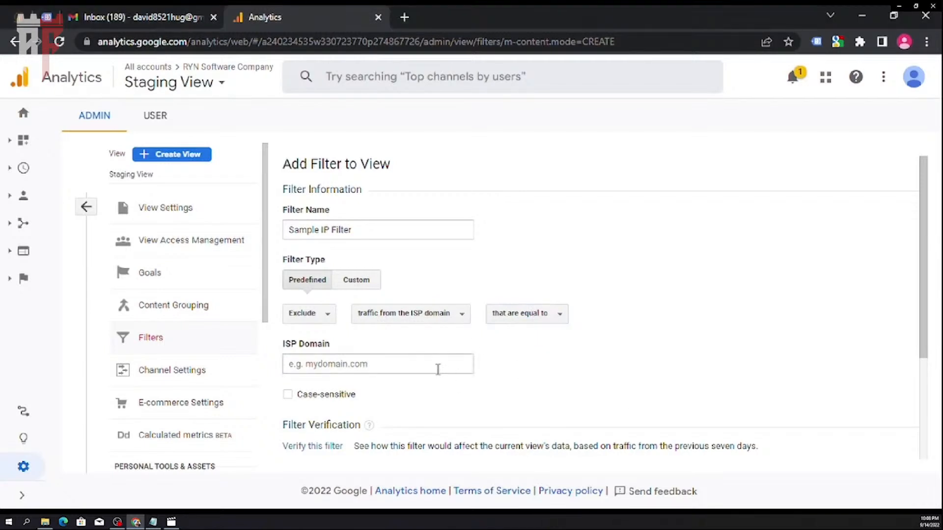
# - Enter testwebsite.com as the ISP domain, check the filter's settings and save it
pyautogui.scroll(-2, 435, 370)
pyautogui.scroll(1, 454, 343)
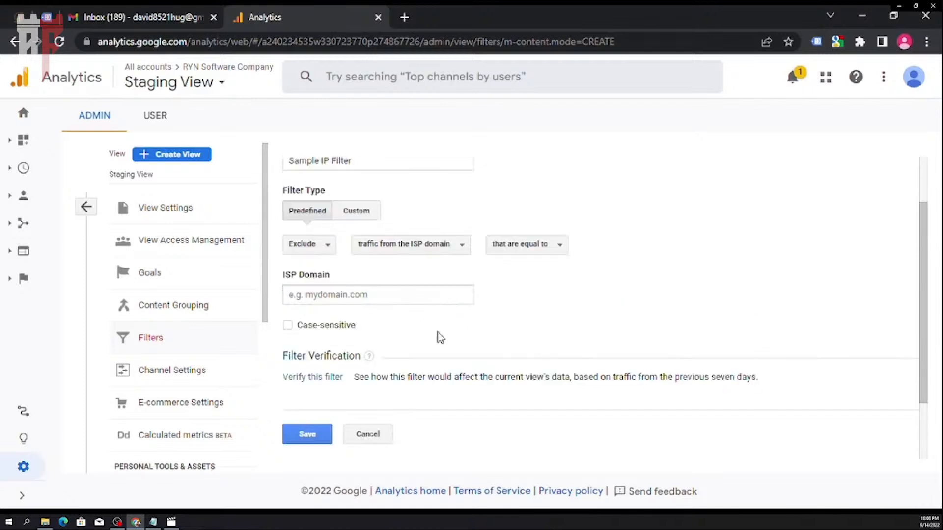
pyautogui.click(415, 297)
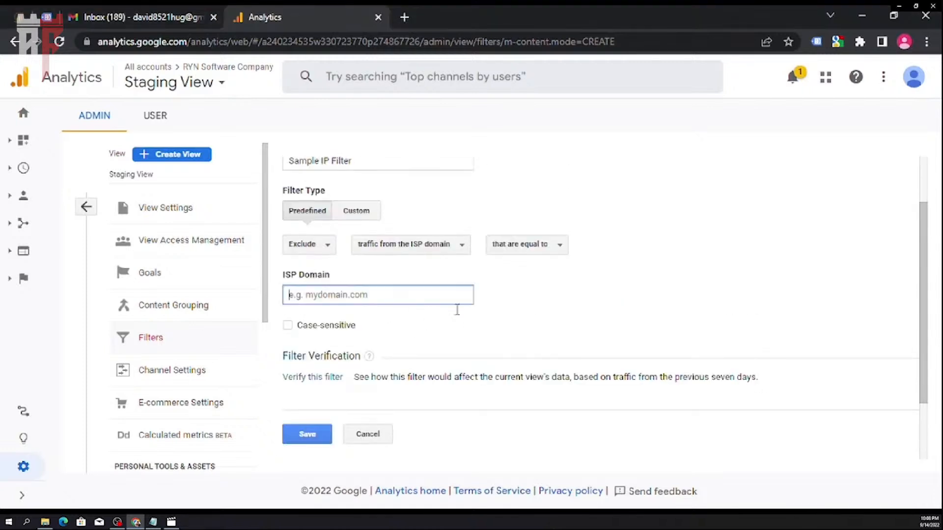
pyautogui.write('testwebsite.com')
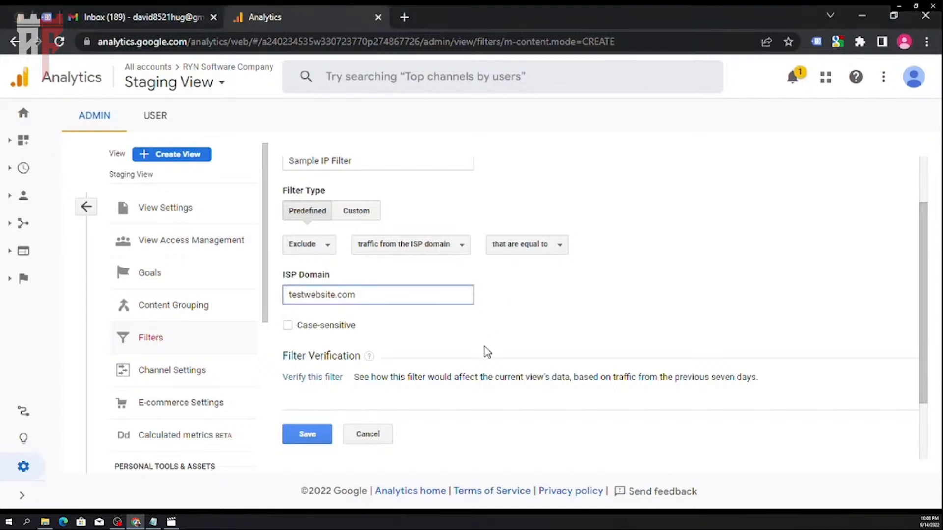
pyautogui.scroll(1, 505, 373)
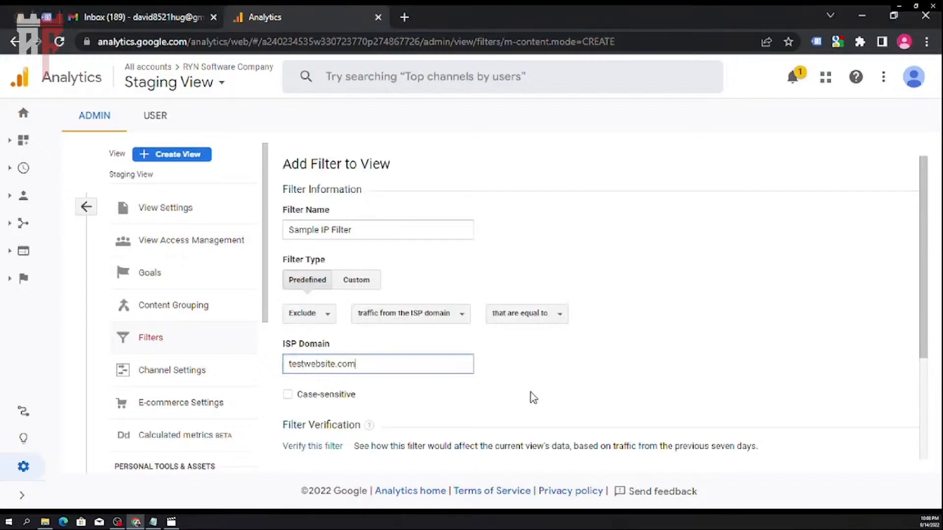
pyautogui.hotkey('alt', 'Tab')
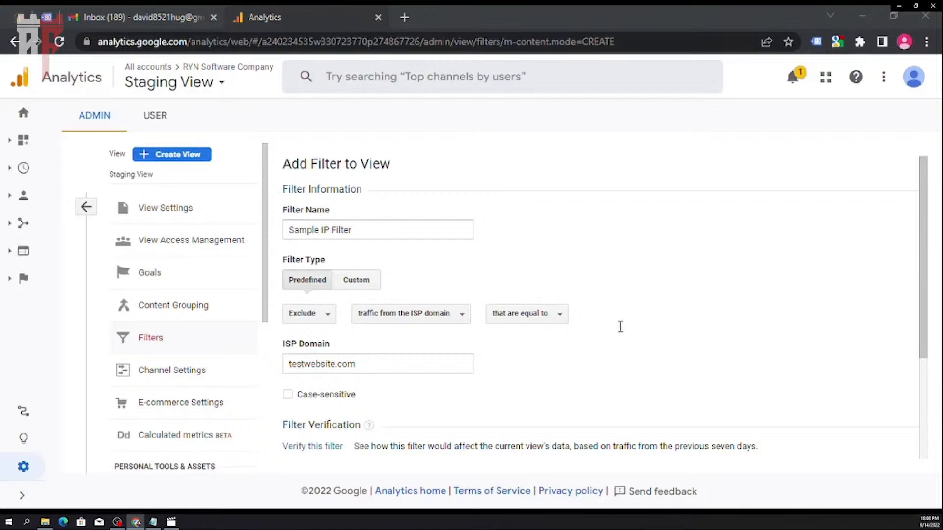
pyautogui.hotkey('alt', 'Tab')
pyautogui.scroll(-2, 545, 255)
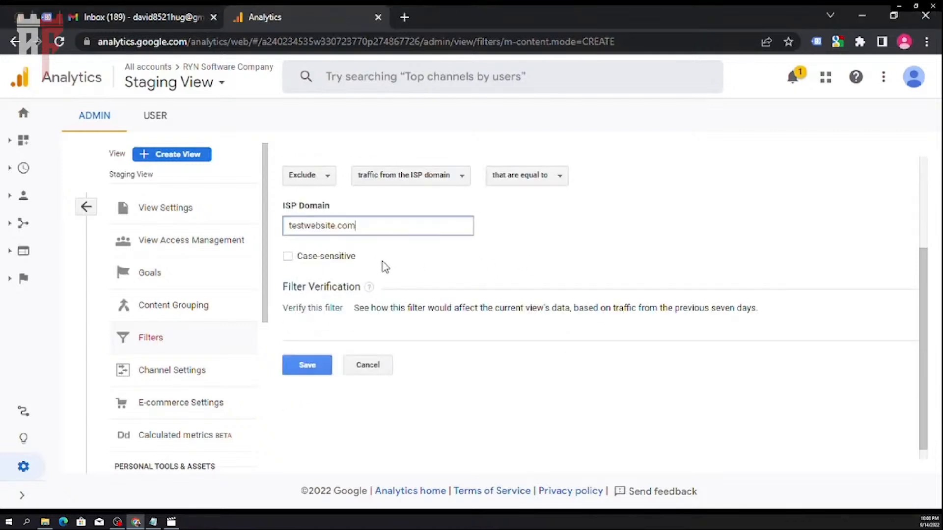
pyautogui.scroll(2, 491, 289)
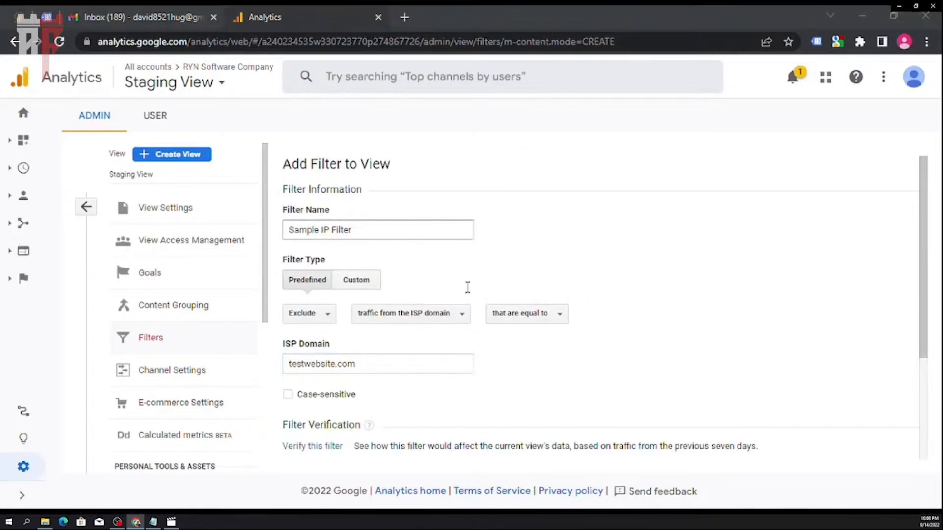
pyautogui.scroll(-1, 344, 383)
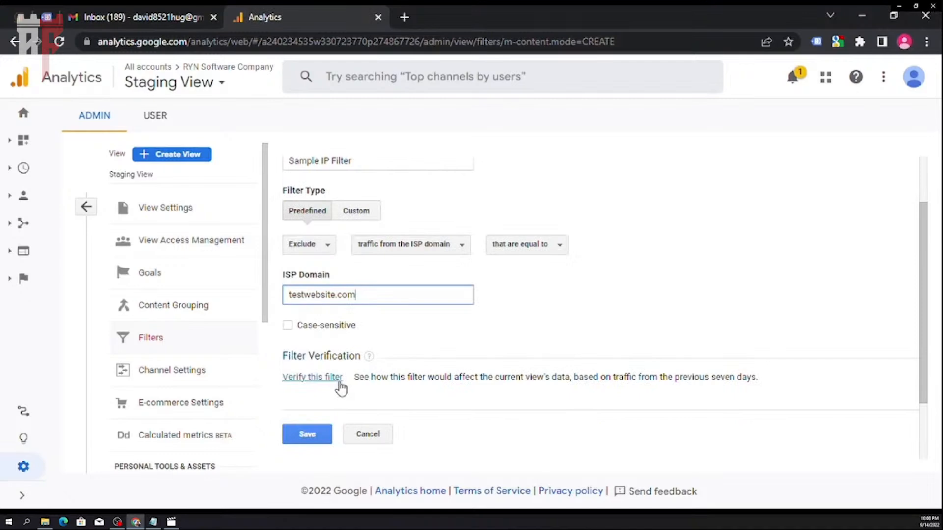
pyautogui.click(318, 438)
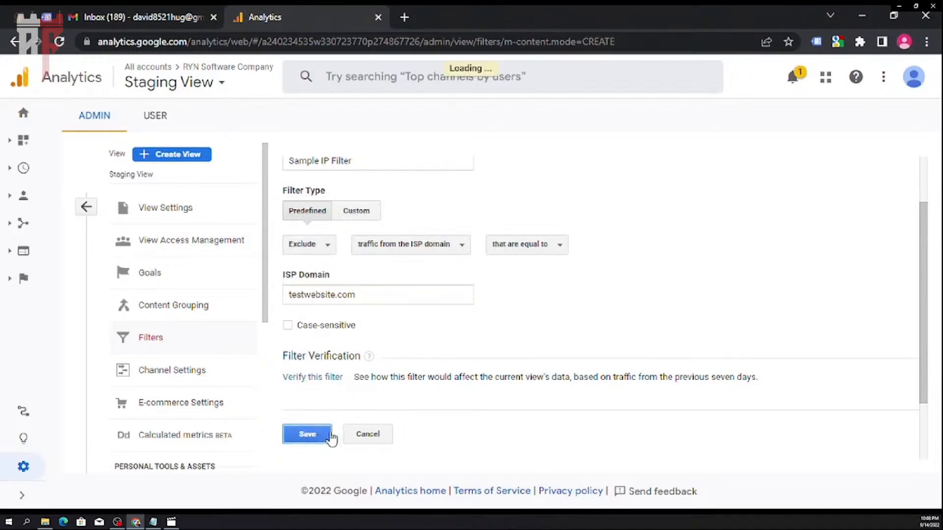
# - Add another filter to the Staging View with the custom type and name it "Sample Custom IP Filter"
pyautogui.click(346, 176)
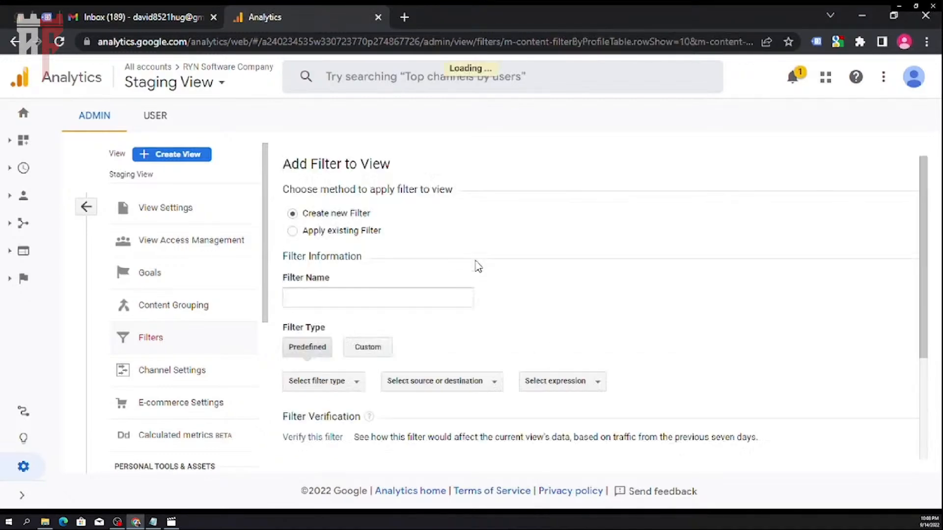
pyautogui.click(350, 349)
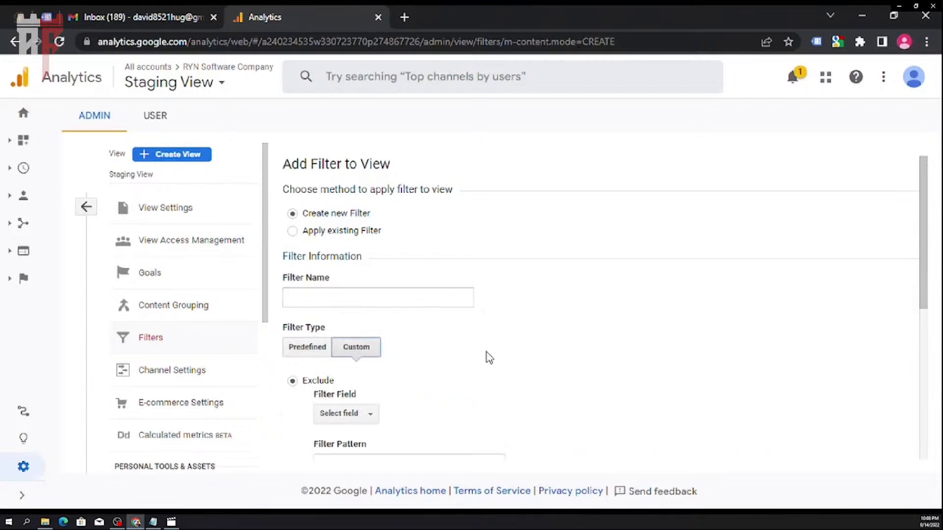
pyautogui.click(378, 299)
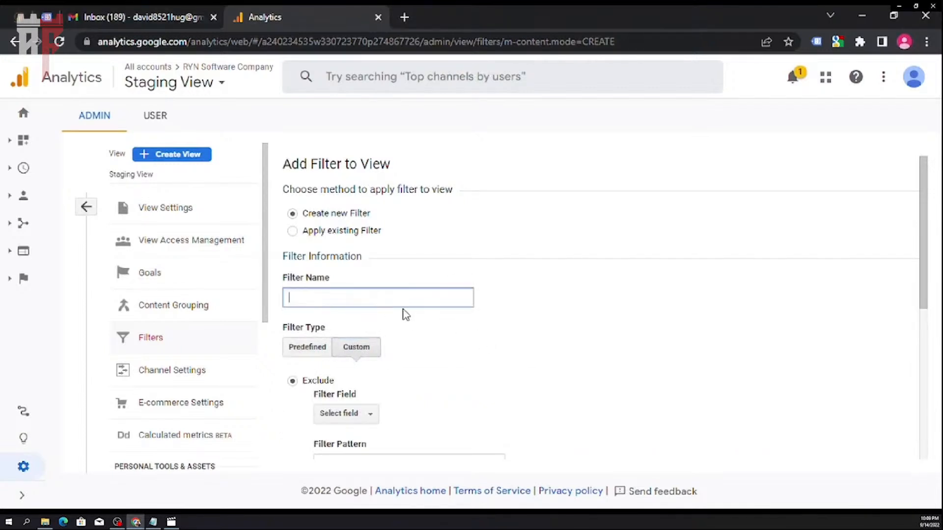
pyautogui.write('Sample Custom Filer')
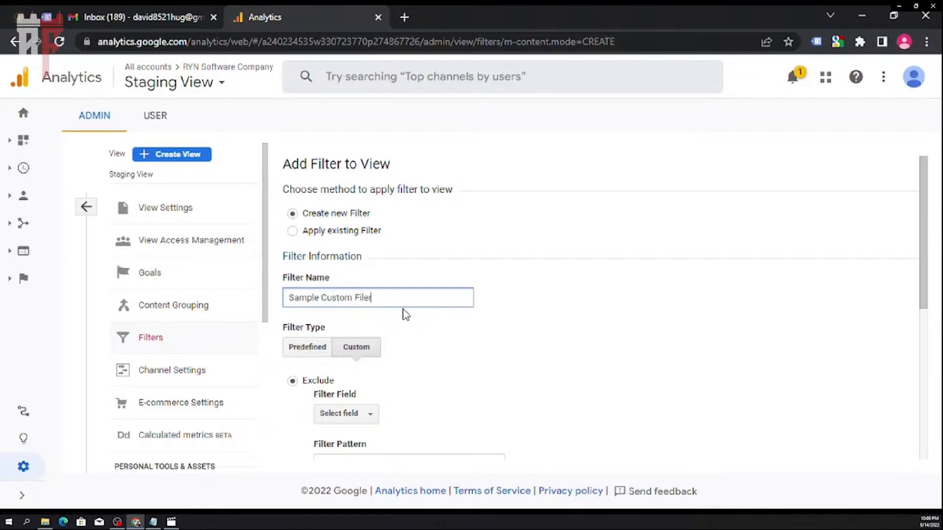
pyautogui.write('IT')
pyautogui.write(' Filter')
pyautogui.scroll(-3, 518, 330)
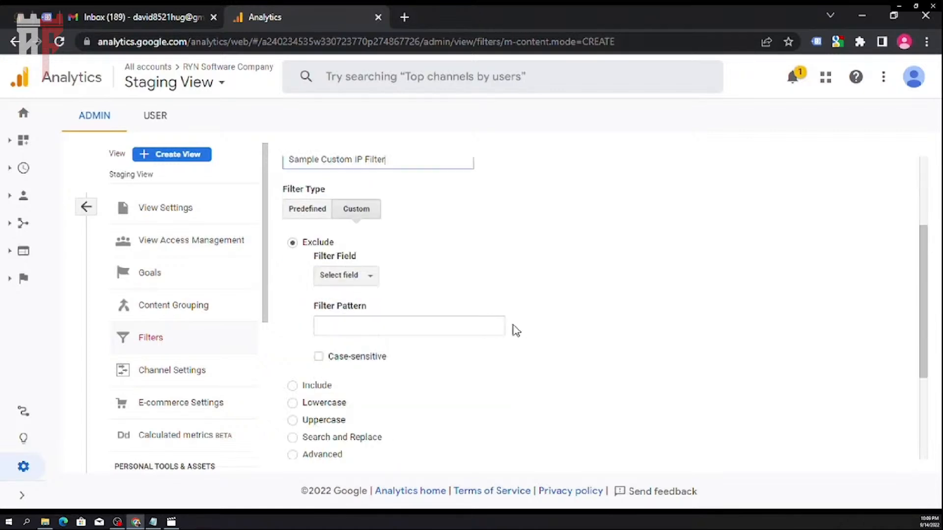
# - Set the exclude filter's pattern to testwebsite.com and make it case-sensitive
pyautogui.click(480, 336)
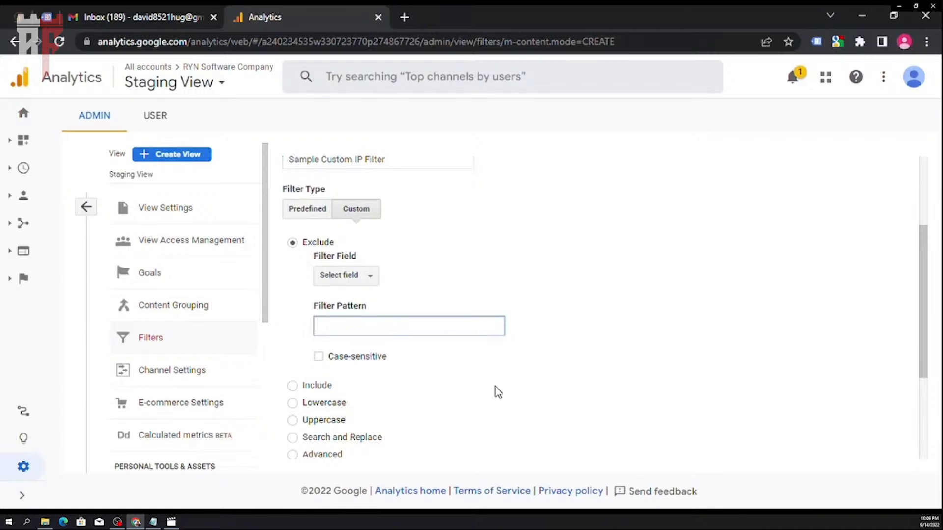
pyautogui.write('testwebsite.com')
pyautogui.scroll(-3, 497, 391)
pyautogui.click(362, 221)
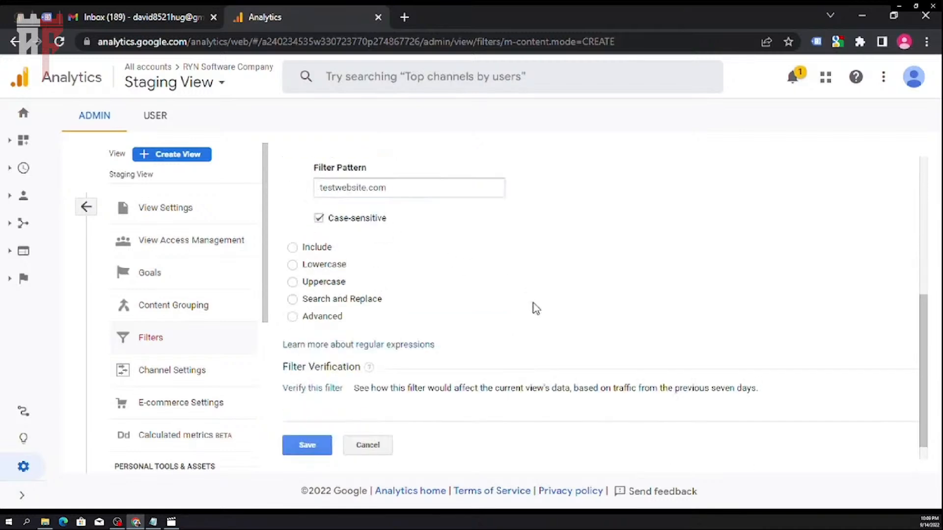
# - Try to save the custom filter without a filter field selected
pyautogui.scroll(5, 570, 337)
pyautogui.scroll(2, 570, 337)
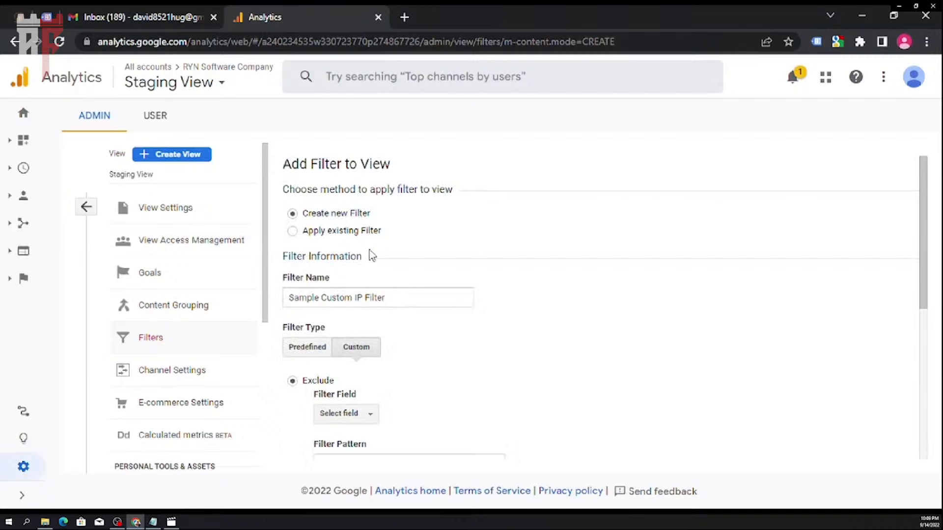
pyautogui.scroll(-5, 447, 313)
pyautogui.click(315, 445)
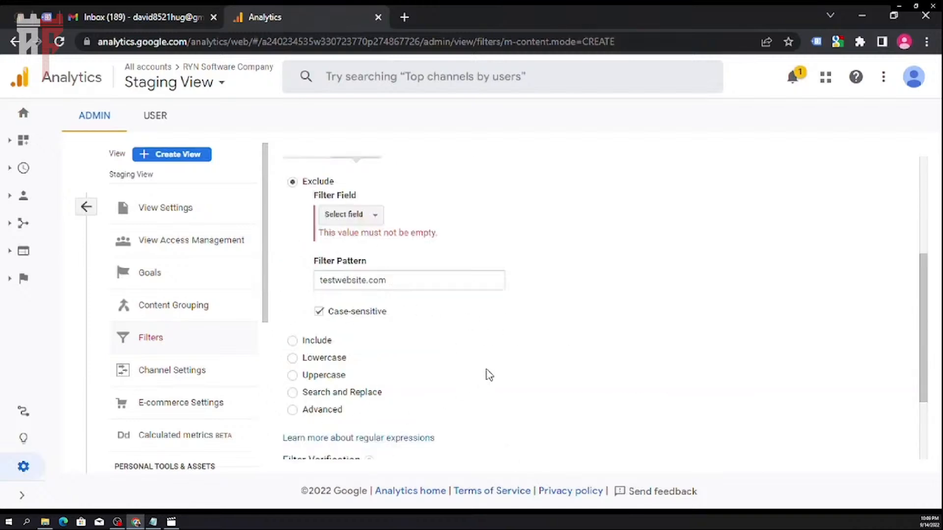
# - Browse the filter fields available for the custom exclude filter, including the campaign and e-commerce groups
pyautogui.scroll(2, 490, 373)
pyautogui.click(381, 290)
pyautogui.click(381, 289)
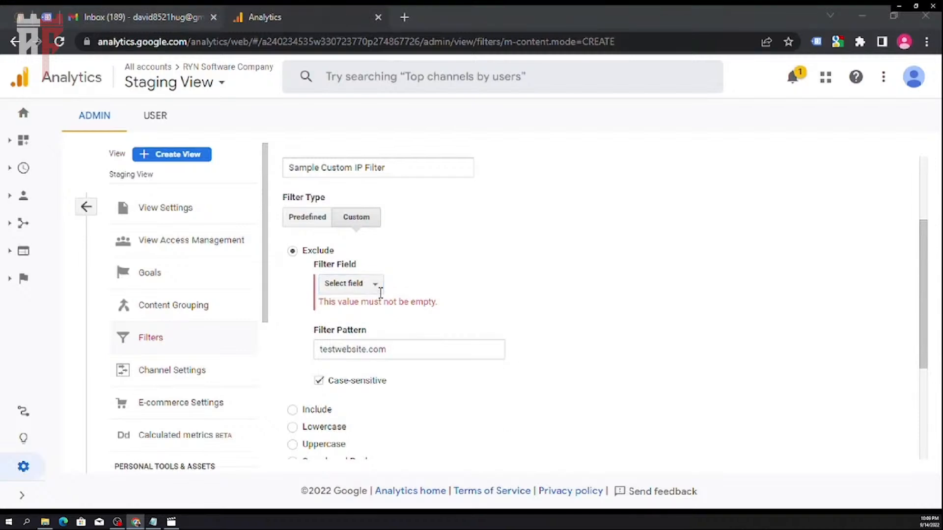
pyautogui.click(378, 288)
pyautogui.hotkey('alt', 'Tab')
pyautogui.click(378, 286)
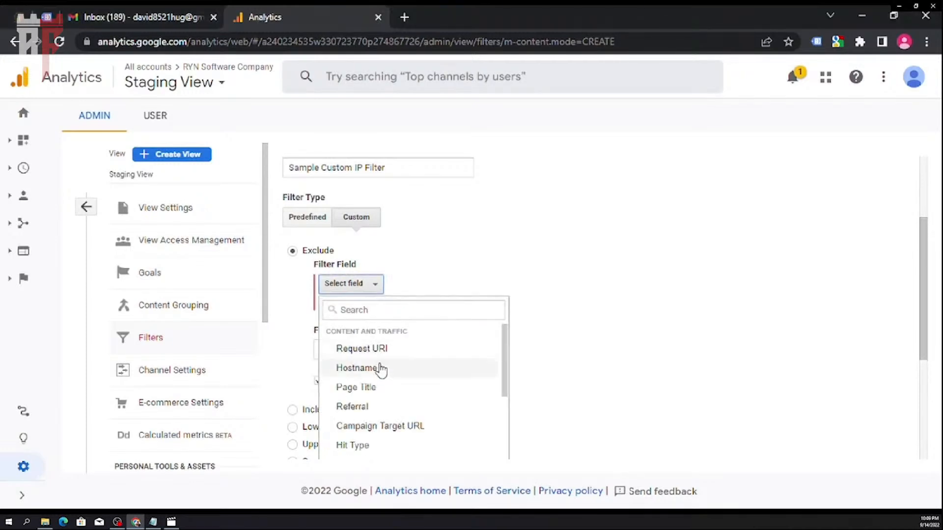
pyautogui.scroll(-5, 377, 400)
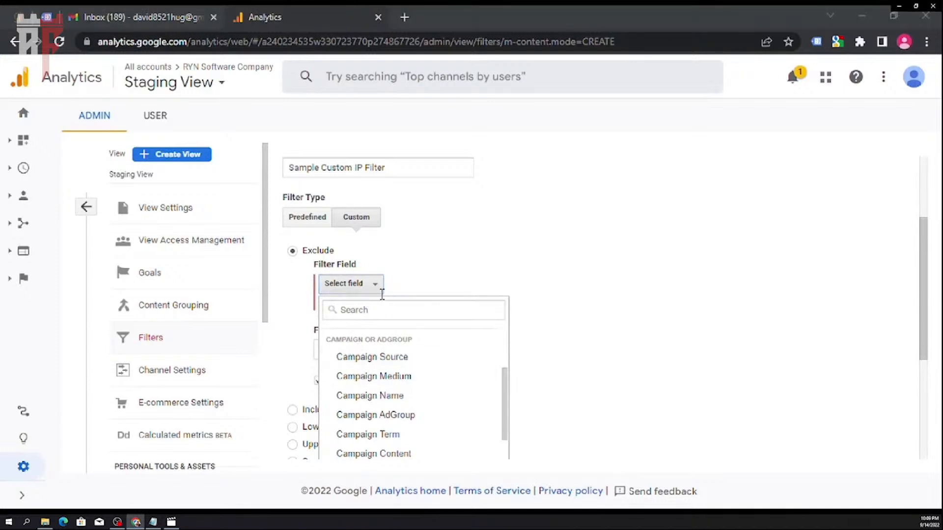
pyautogui.scroll(-3, 400, 385)
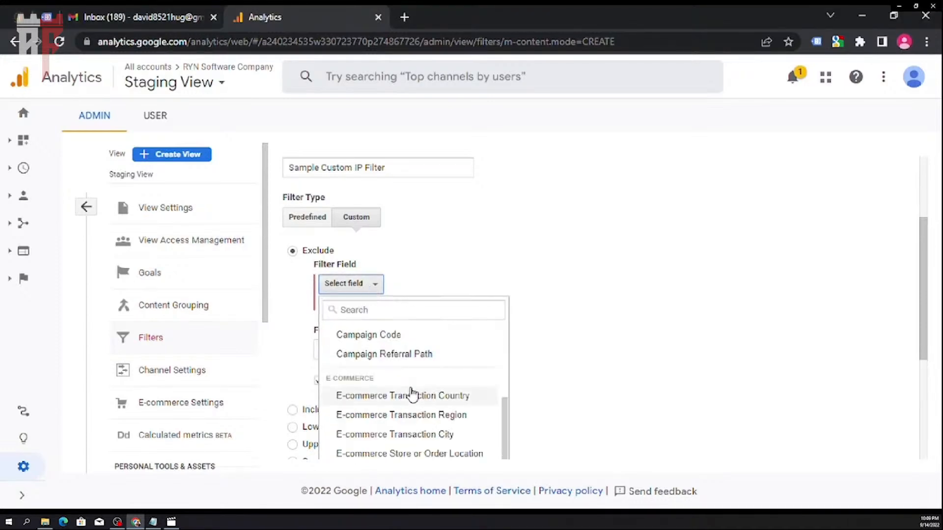
pyautogui.scroll(3, 411, 393)
pyautogui.scroll(-3, 411, 393)
pyautogui.click(367, 263)
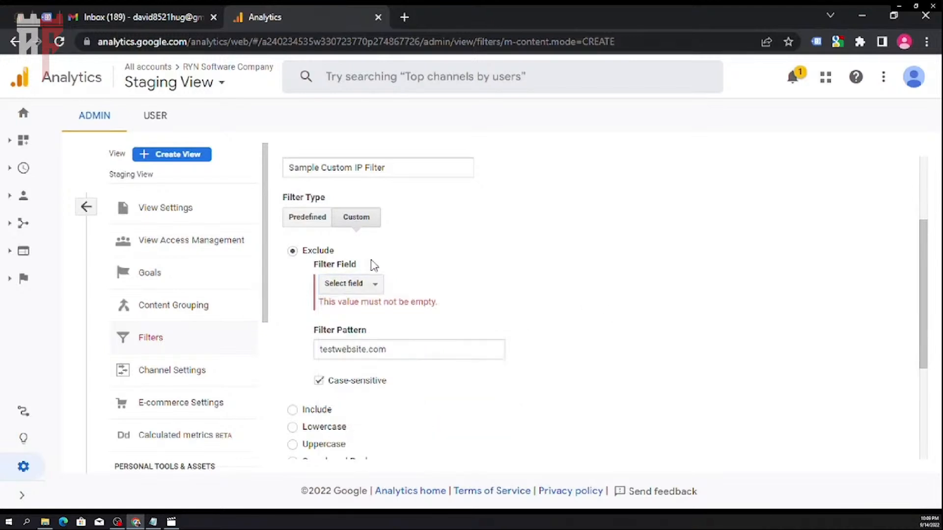
# - Find IP Address among the filter fields, set it as the exclude field and save the custom filter
pyautogui.click(378, 289)
pyautogui.scroll(-3, 388, 361)
pyautogui.scroll(-5, 411, 374)
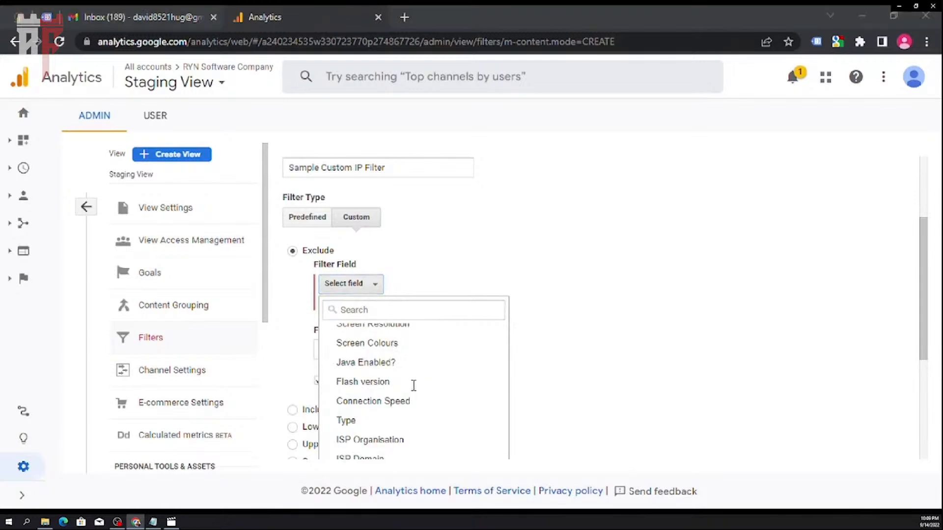
pyautogui.click(408, 315)
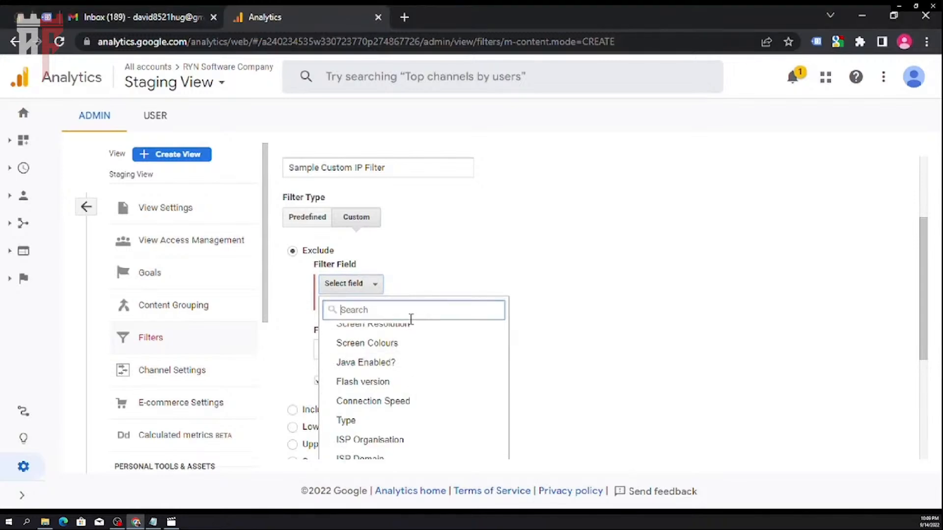
pyautogui.write('IP')
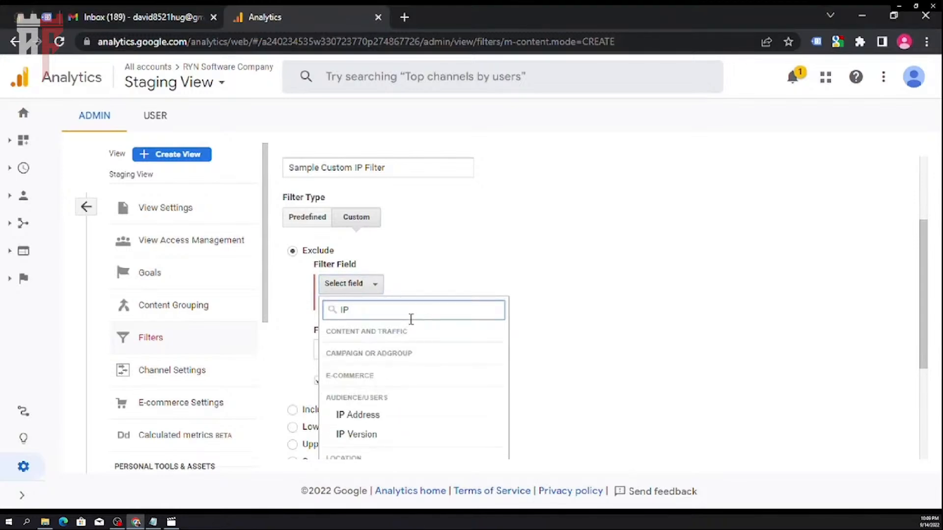
pyautogui.click(418, 422)
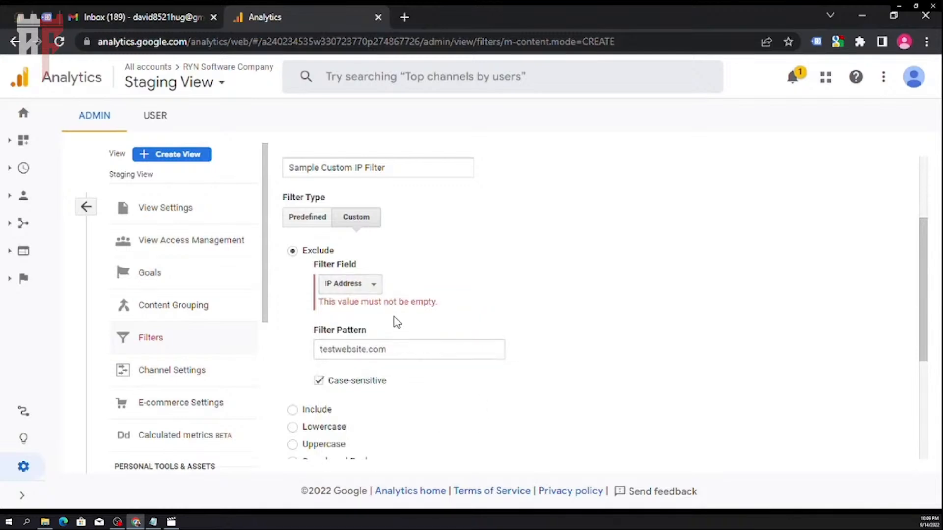
pyautogui.scroll(-4, 411, 385)
pyautogui.click(314, 426)
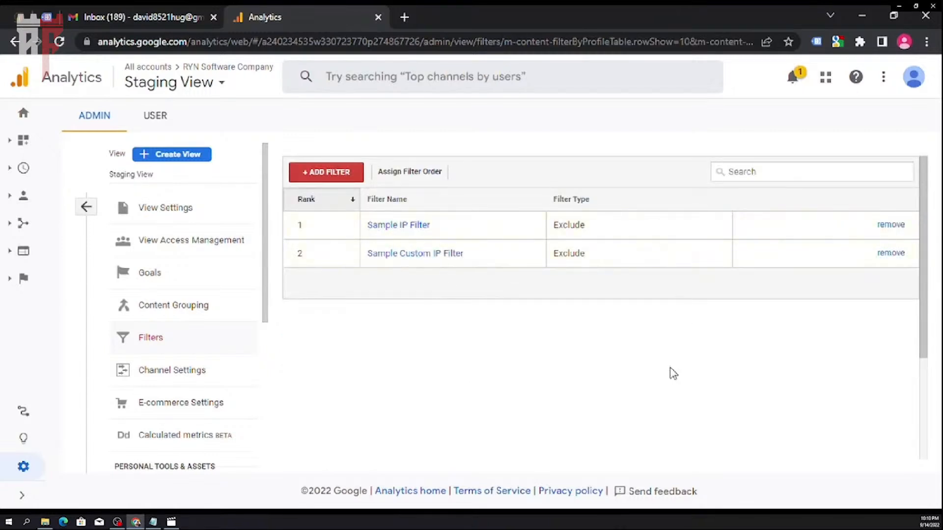
# - View the filter order assignment for the Staging View and leave it without saving
pyautogui.click(435, 182)
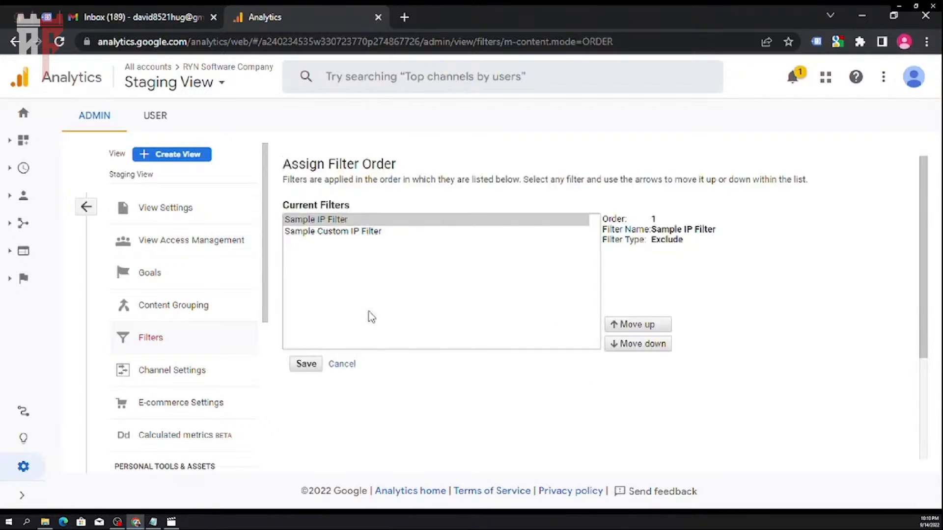
pyautogui.click(341, 365)
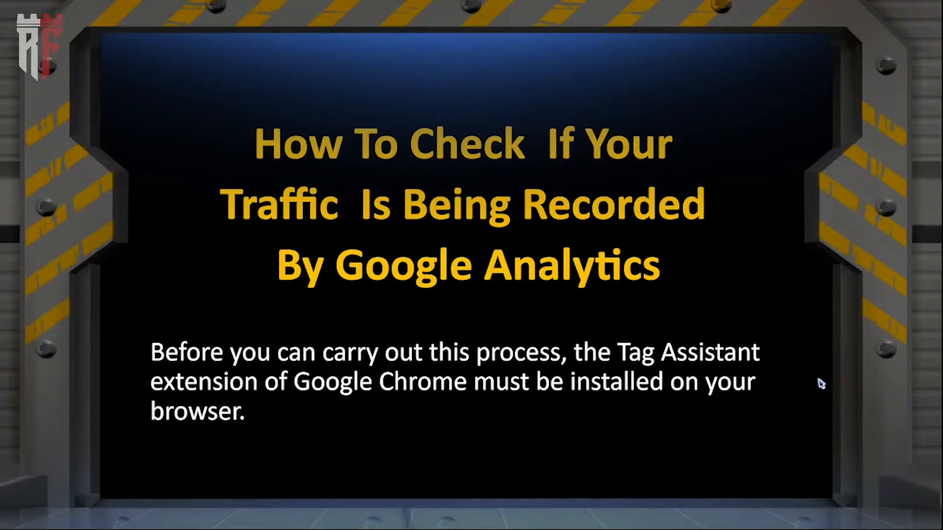
pyautogui.click(815, 459)
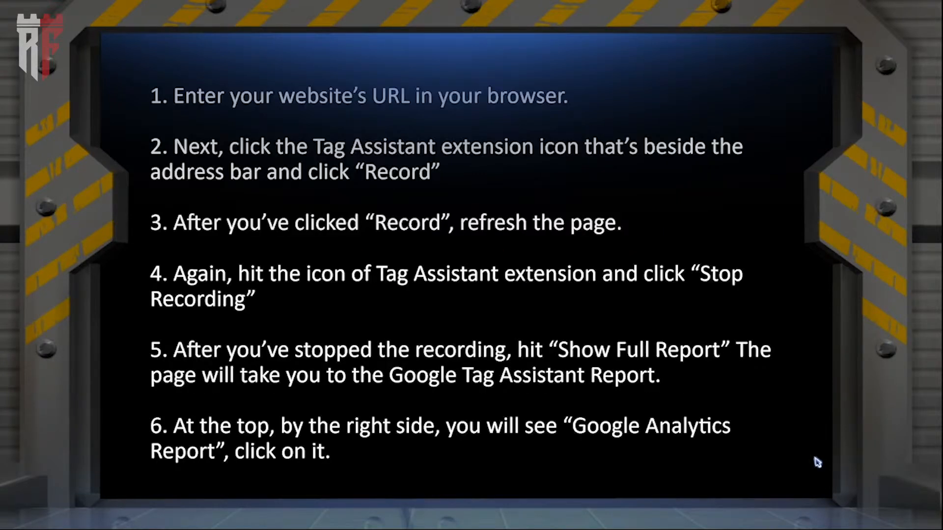